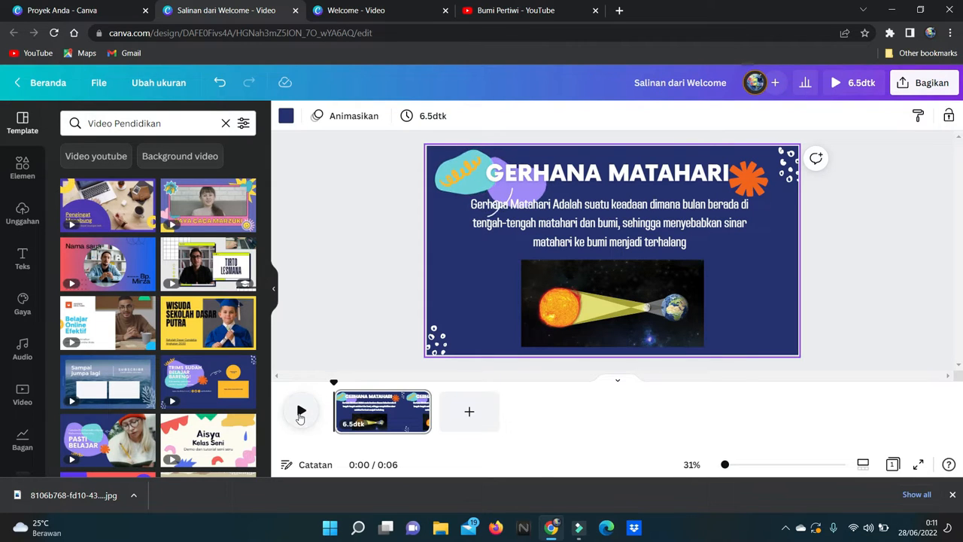
# Step: Play the one-page solar eclipse video and the three-page Welcome video to preview both designs
pyautogui.click(300, 412)
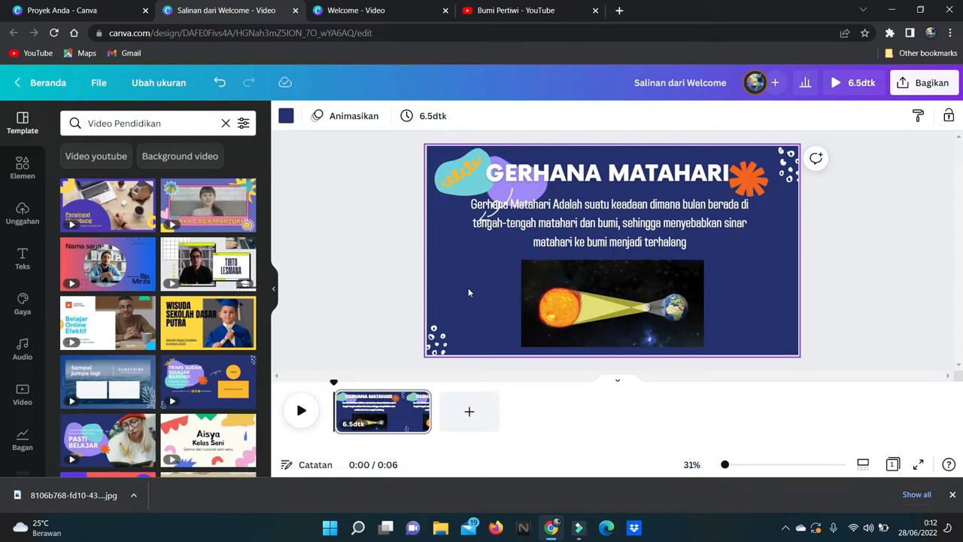
pyautogui.click(380, 10)
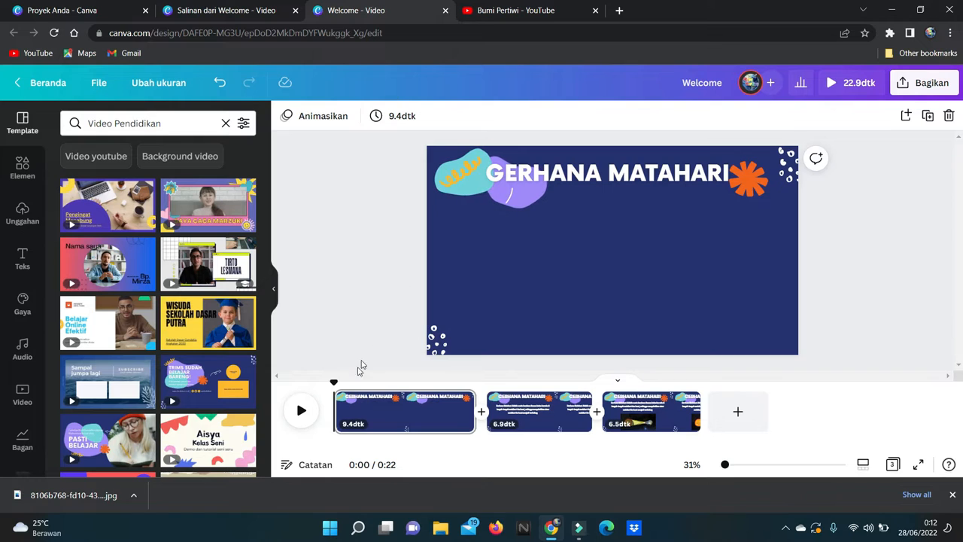
pyautogui.click(300, 414)
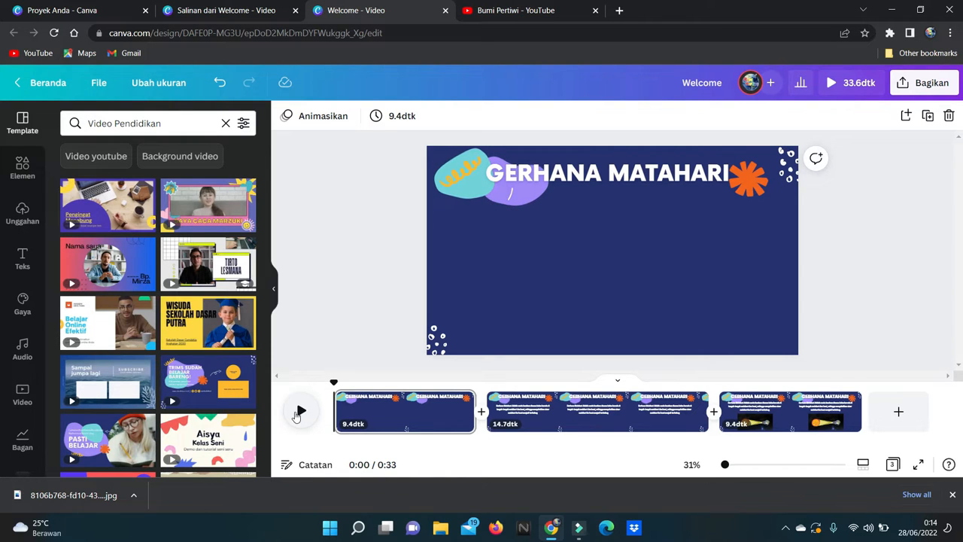
# Step: Create a new Video Pendidikan design from the projects page
pyautogui.click(49, 12)
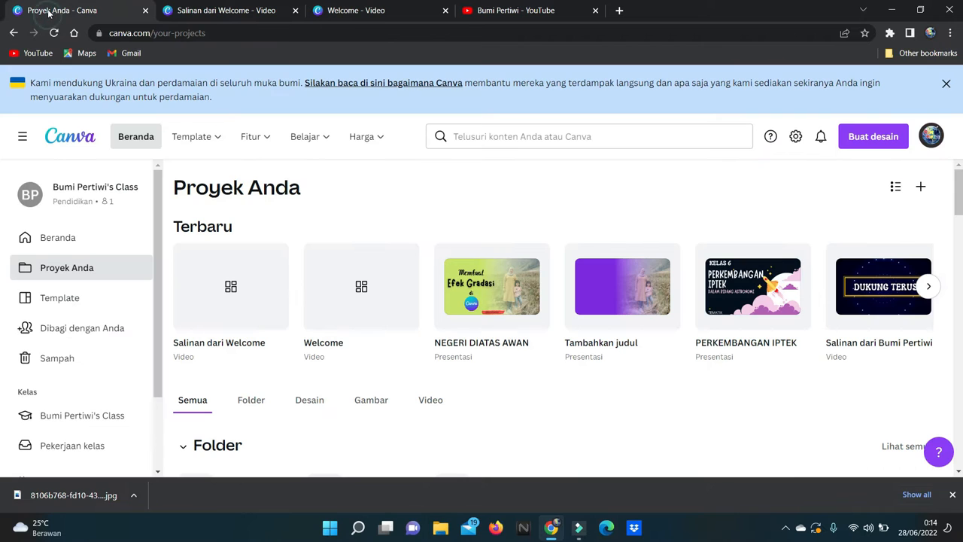
pyautogui.click(515, 201)
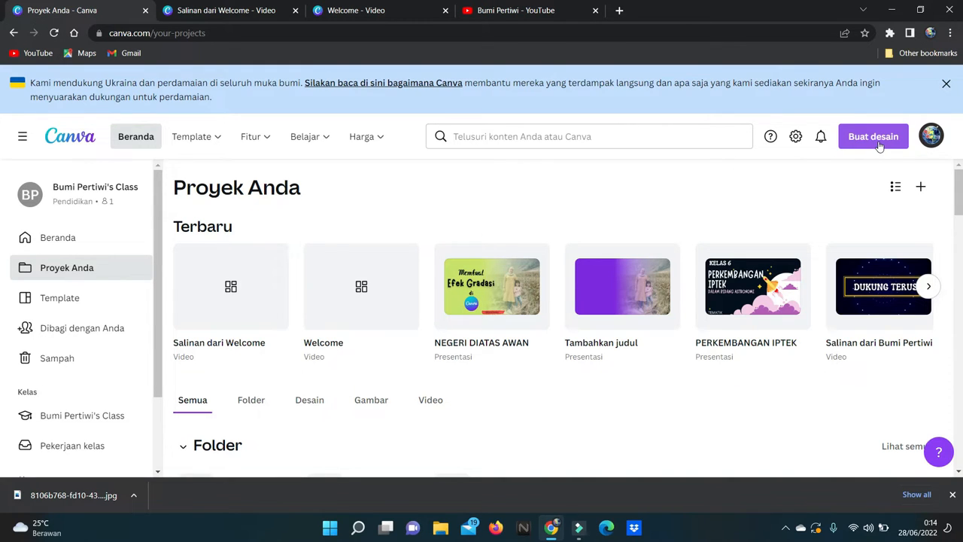
pyautogui.click(873, 138)
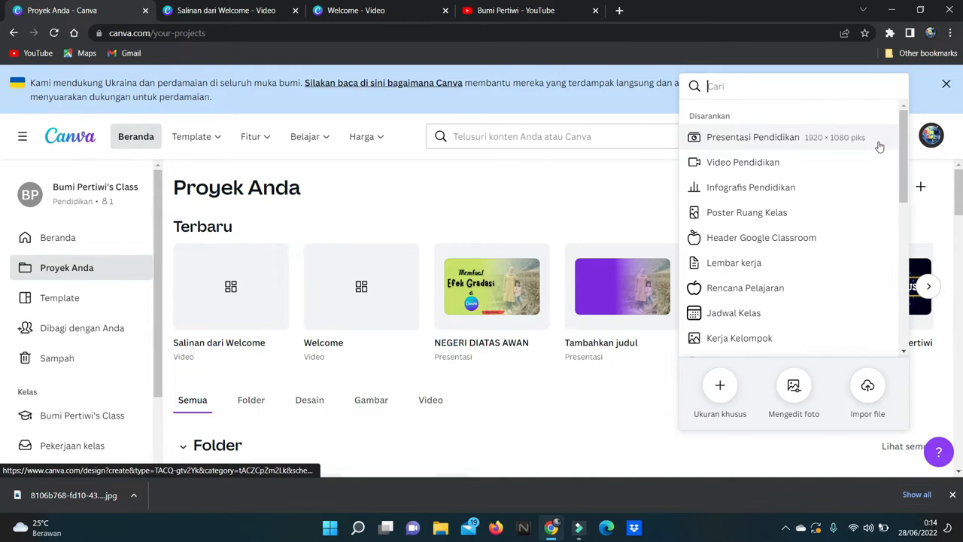
pyautogui.click(743, 165)
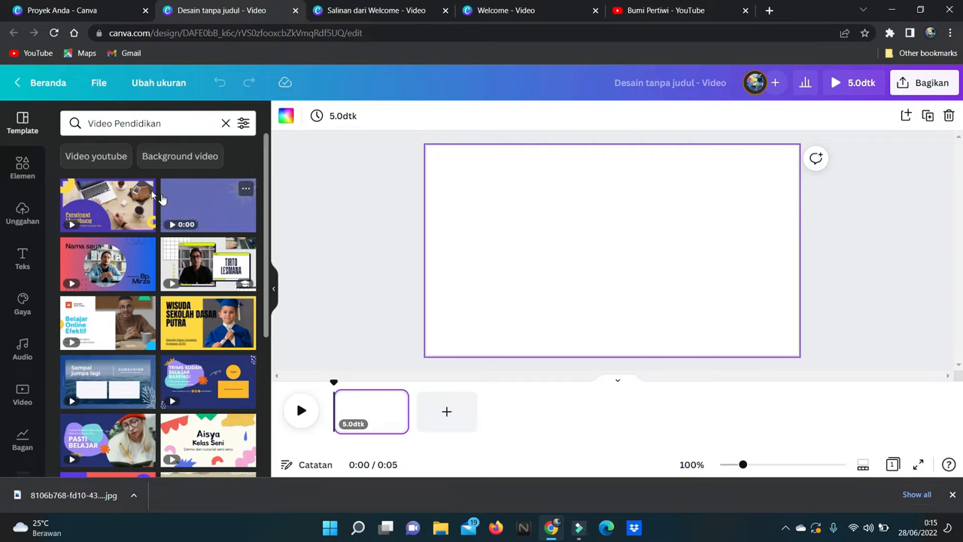
# Step: Clear the Video Pendidikan template search and apply the "Trims sudah belajar bareng!" template to the blank page
pyautogui.click(30, 133)
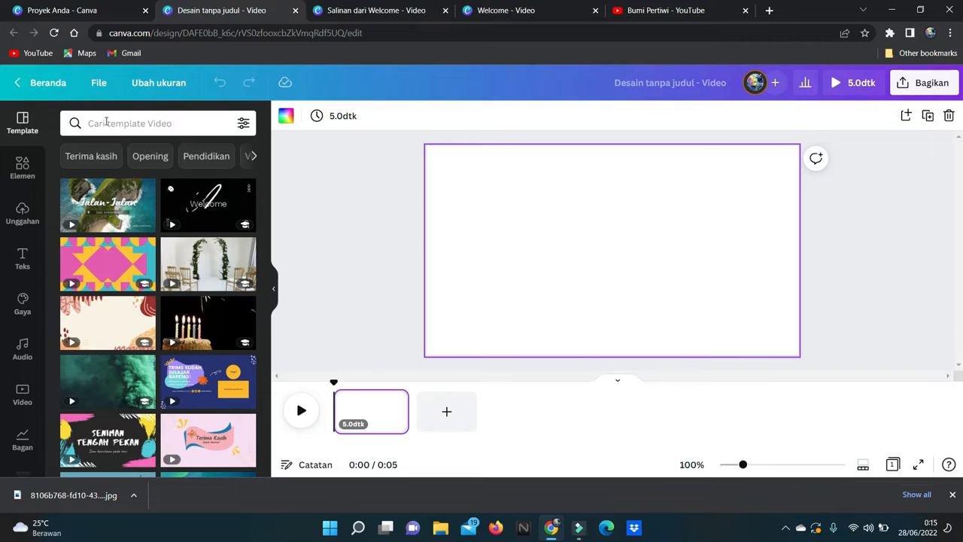
pyautogui.moveTo(210, 383)
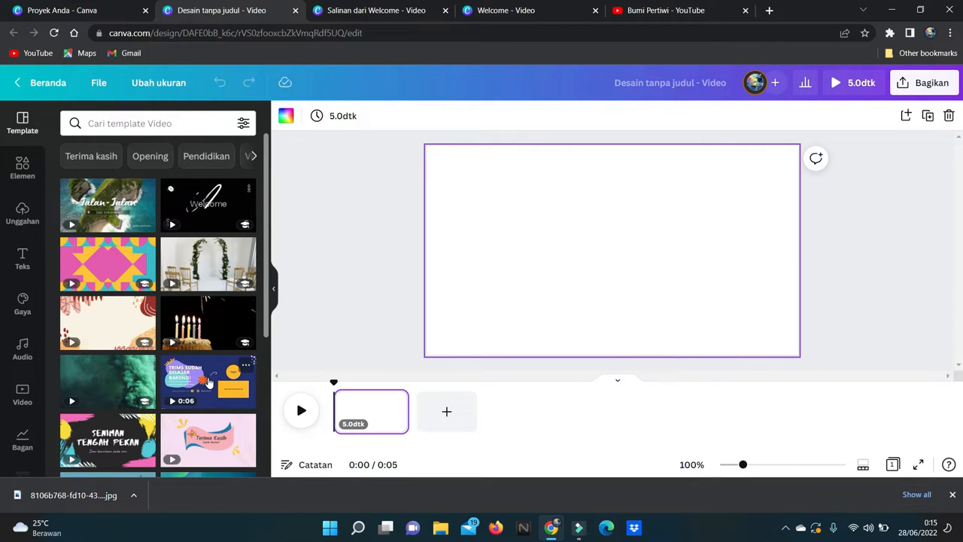
pyautogui.click(210, 383)
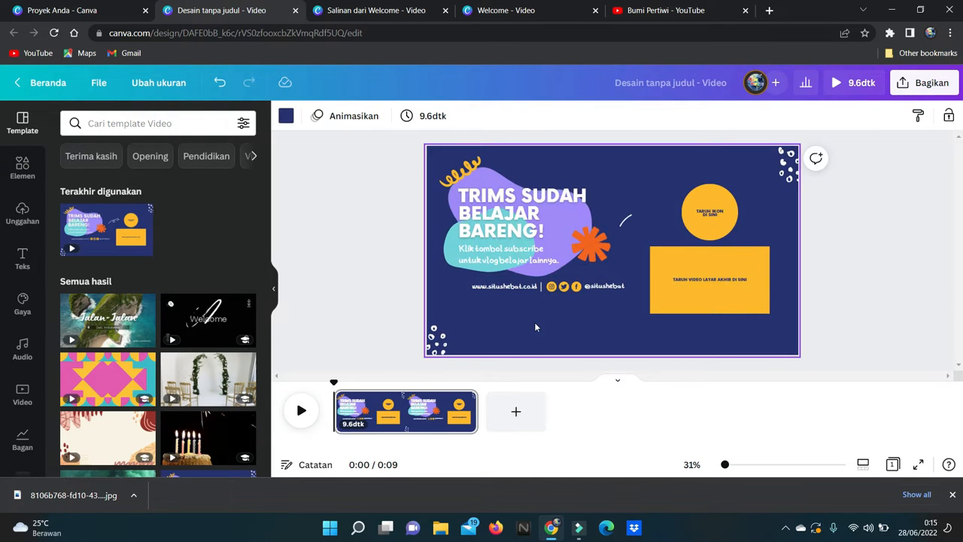
# Step: Delete the yellow icon circle and the yellow end-screen video rectangle together with their placeholder labels
pyautogui.click(705, 233)
pyautogui.click(705, 230)
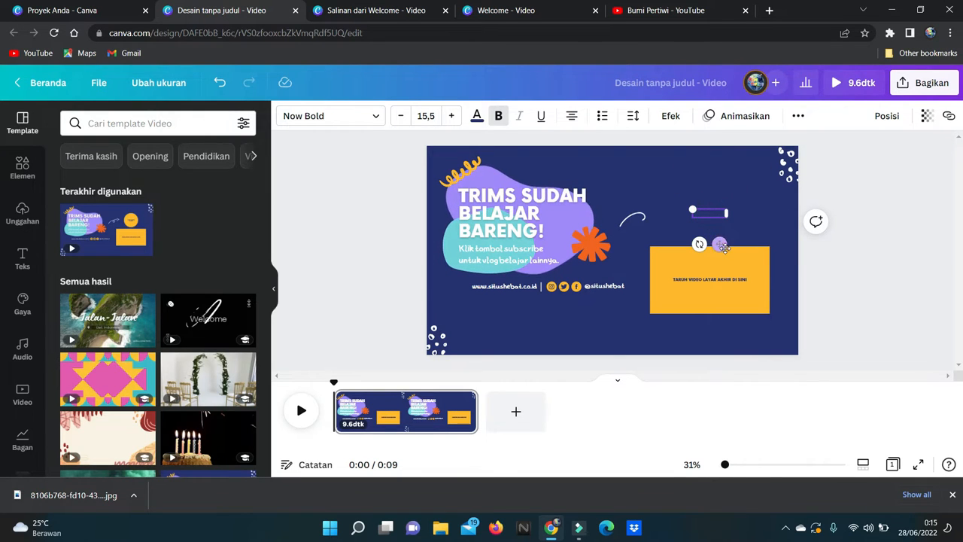
pyautogui.click(740, 269)
pyautogui.press('Delete')
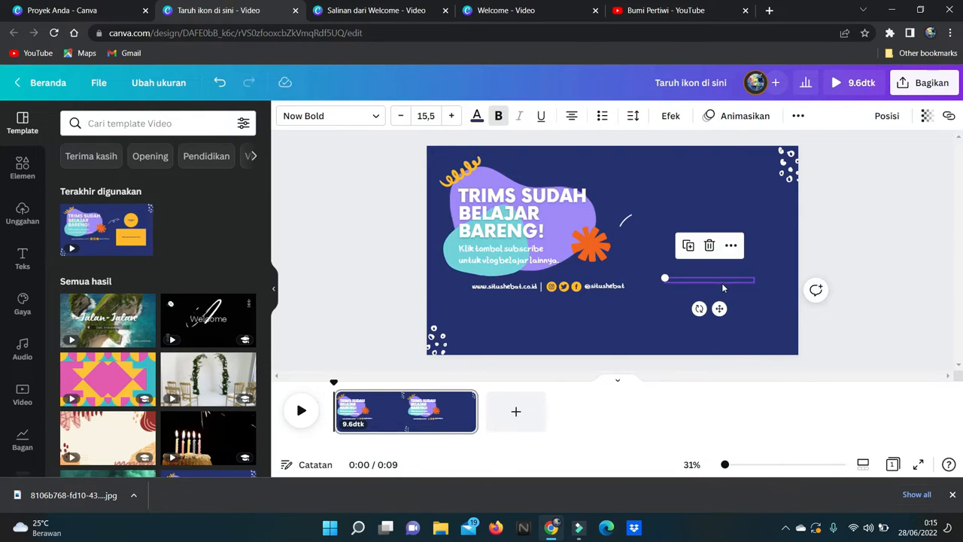
pyautogui.press('Delete')
pyautogui.click(707, 214)
pyautogui.click(672, 233)
# Step: Move the orange flower shape to the page's upper right and shift the heading text group right beside it
pyautogui.moveTo(590, 245); pyautogui.dragTo(734, 183)
pyautogui.click(518, 203)
pyautogui.moveTo(518, 204); pyautogui.dragTo(636, 185)
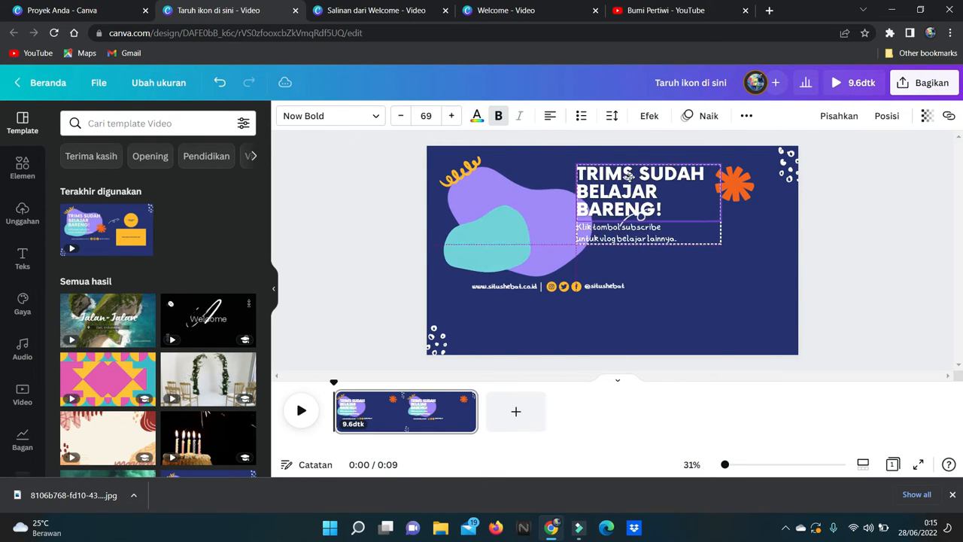
# Step: Ungroup the heading from its subtitle and delete the "Klik tombol subscribe" text
pyautogui.click(839, 116)
pyautogui.click(753, 241)
pyautogui.click(636, 217)
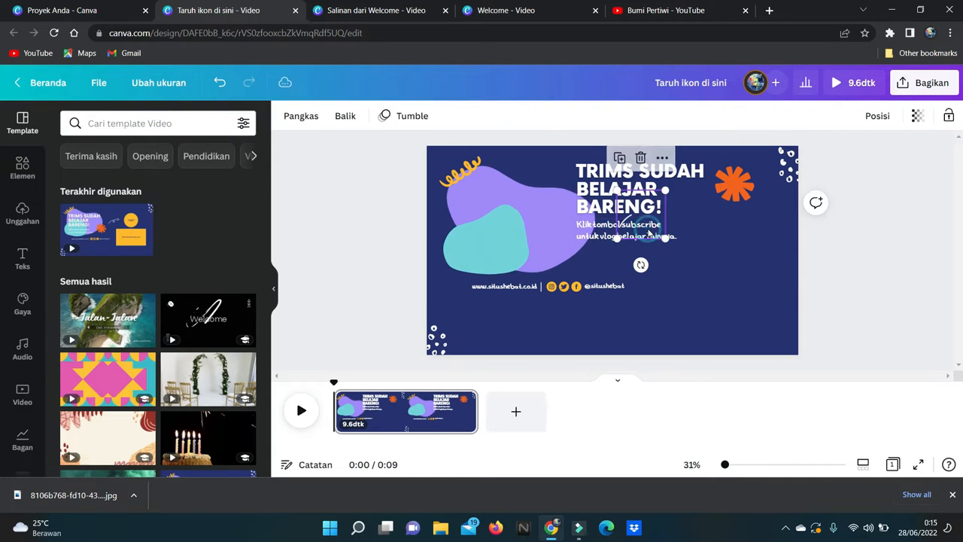
pyautogui.click(596, 236)
pyautogui.press('Delete')
# Step: Replace the "TRIMS SUDAH BELAJAR BARENG!" heading text with "GERHANA MATAHARI"
pyautogui.click(559, 235)
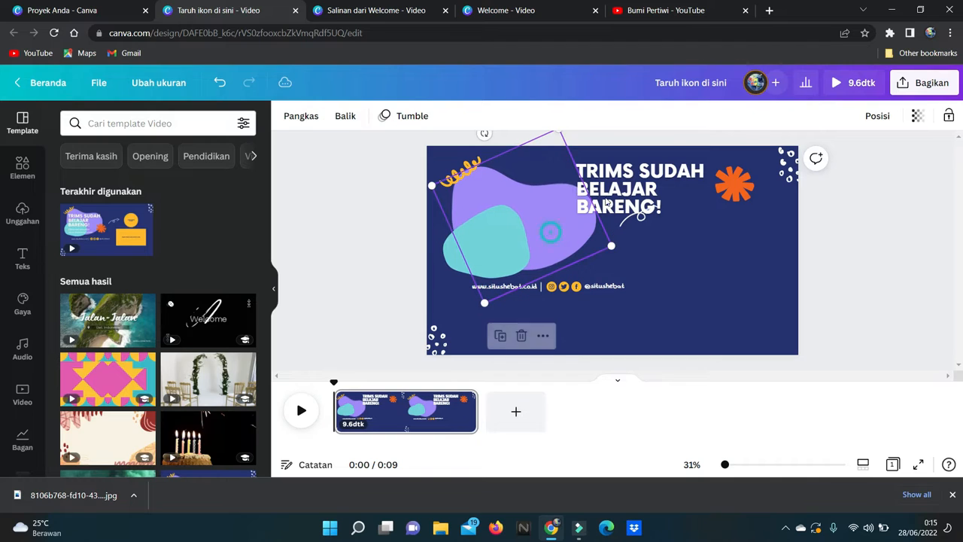
pyautogui.click(642, 200)
pyautogui.click(642, 200)
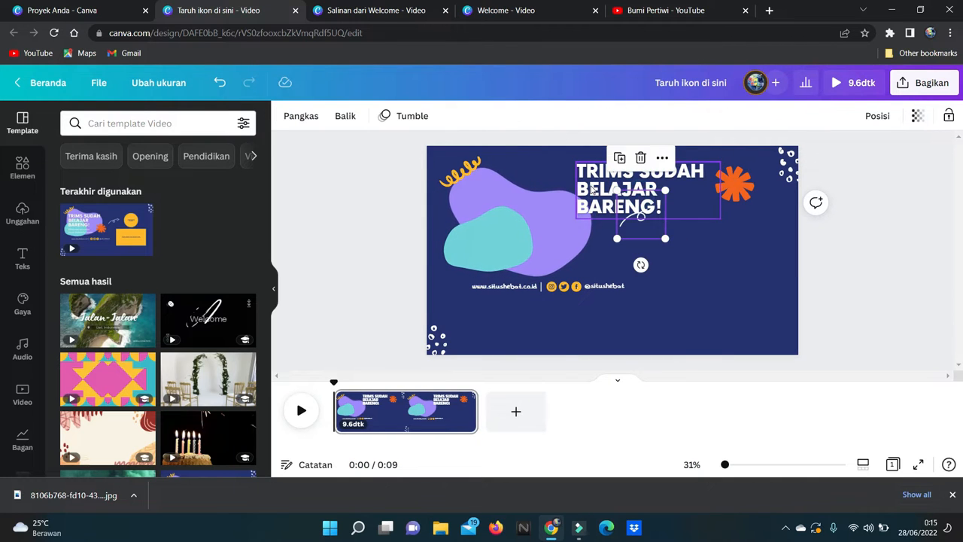
pyautogui.click(673, 202)
pyautogui.moveTo(673, 201); pyautogui.dragTo(569, 168)
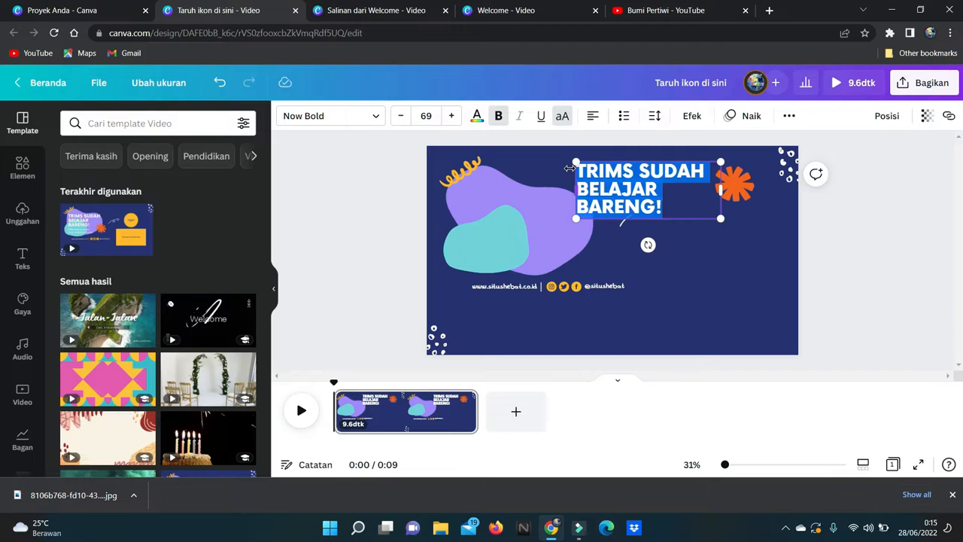
pyautogui.write('IGER')
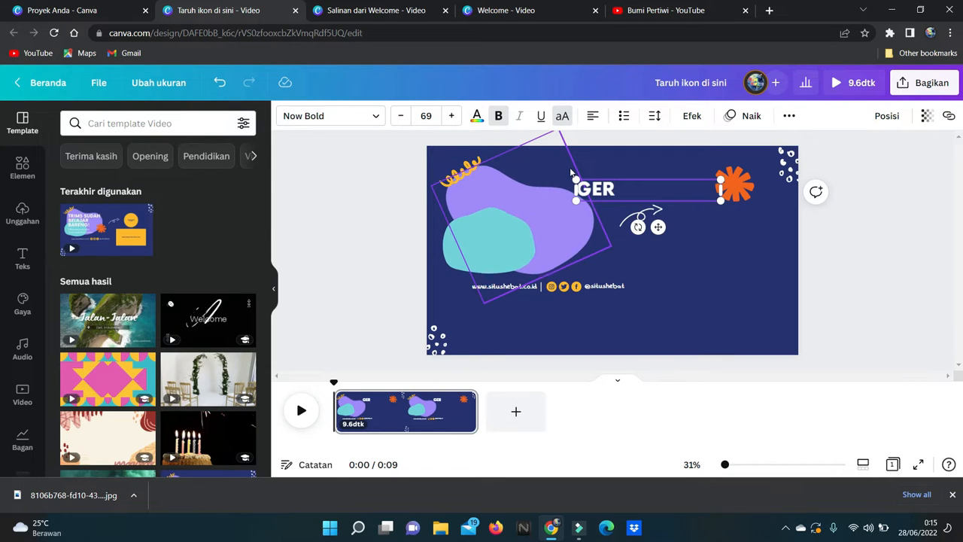
pyautogui.write('HANA M')
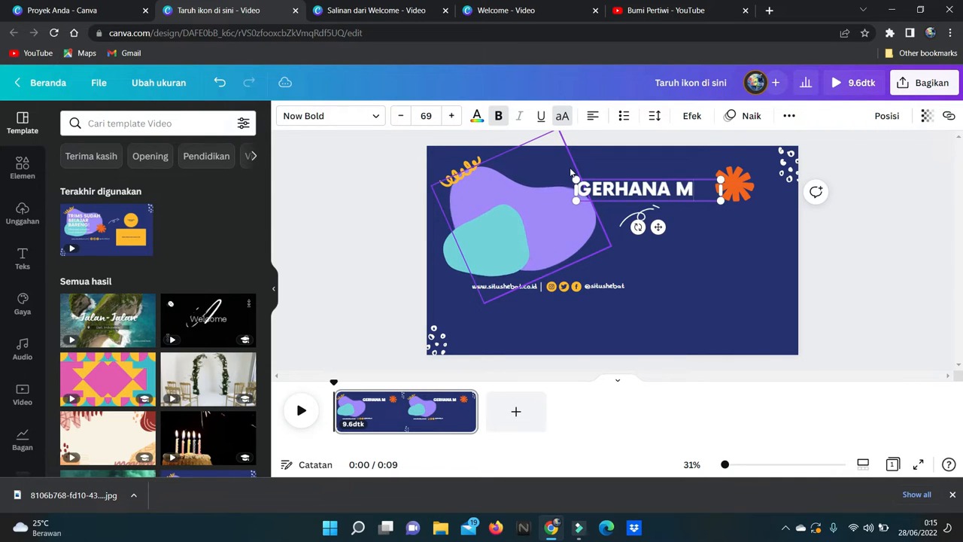
pyautogui.write('ATAHARI')
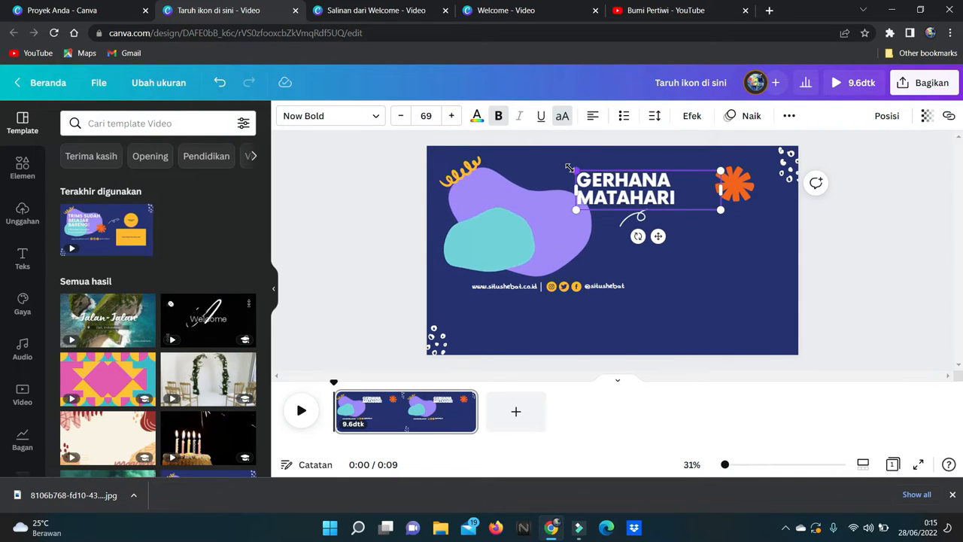
# Step: Widen the heading's text box to fit one line and increase its font size to 85
pyautogui.moveTo(575, 179); pyautogui.dragTo(475, 178)
pyautogui.click(451, 116)
pyautogui.click(451, 116)
pyautogui.click(451, 116)
pyautogui.click(450, 116)
pyautogui.click(450, 116)
pyautogui.click(451, 115)
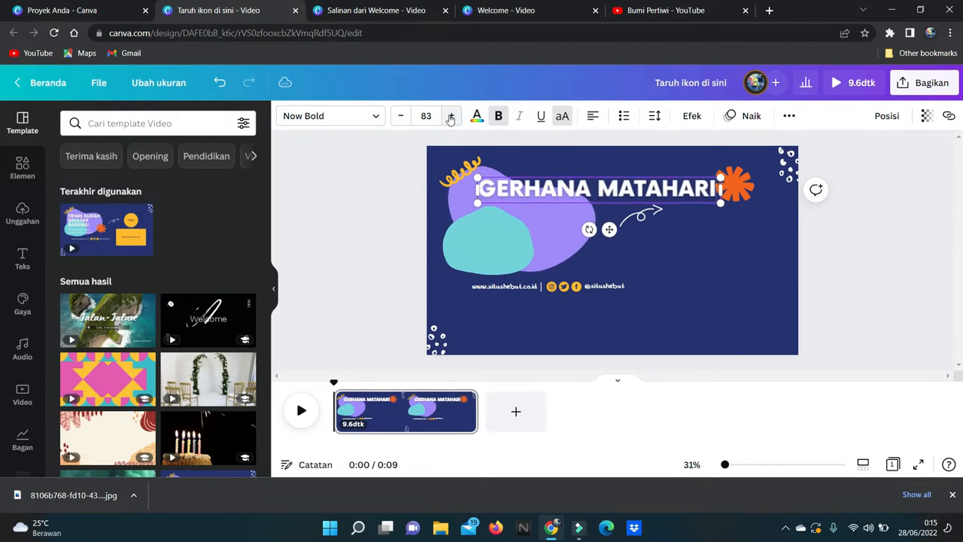
pyautogui.click(450, 116)
# Step: Move the orange flower further into the page's upper right corner and shift the heading slightly up and right
pyautogui.moveTo(720, 189); pyautogui.dragTo(756, 172)
pyautogui.click(772, 205)
pyautogui.moveTo(696, 186); pyautogui.dragTo(705, 179)
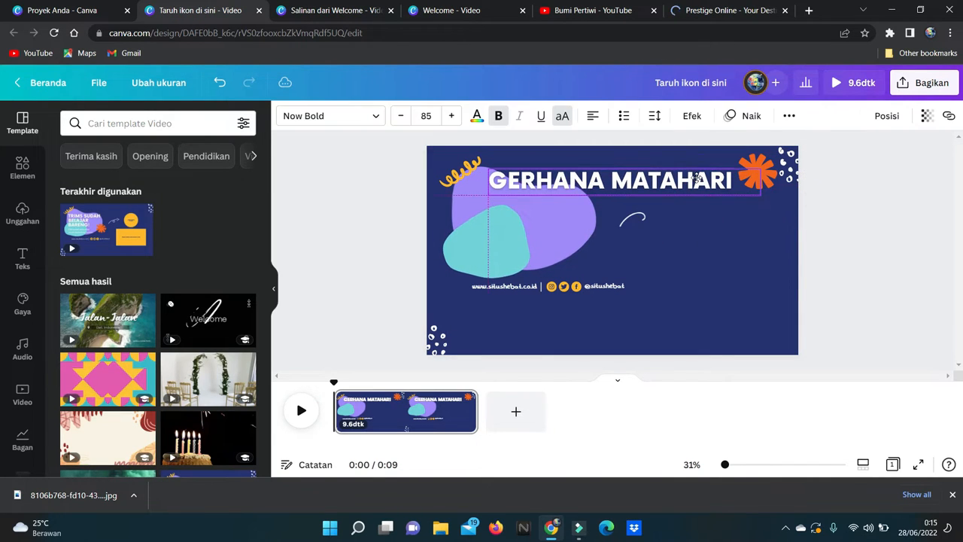
# Step: Shrink the purple and teal blobs behind the start of the heading, and delete the website and social media line
pyautogui.click(560, 223)
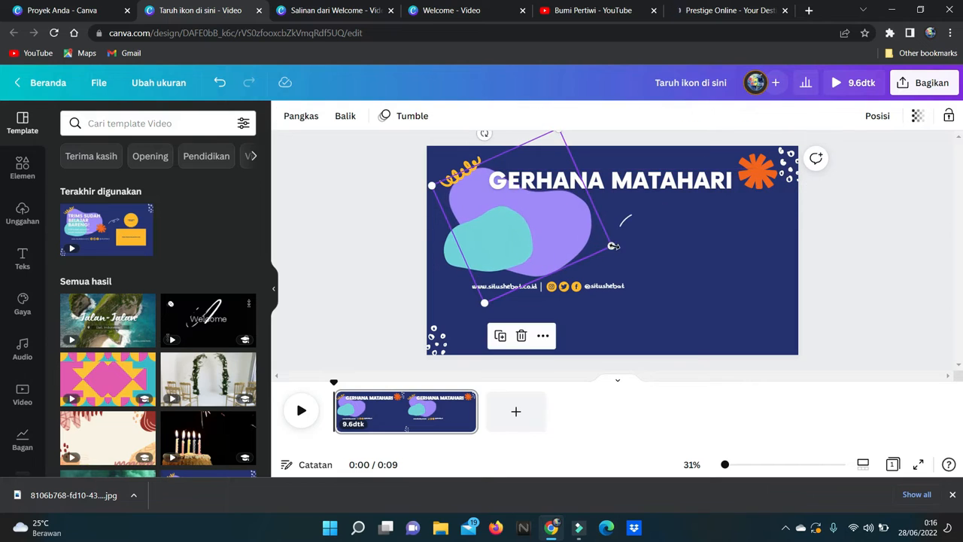
pyautogui.moveTo(591, 226); pyautogui.dragTo(498, 246)
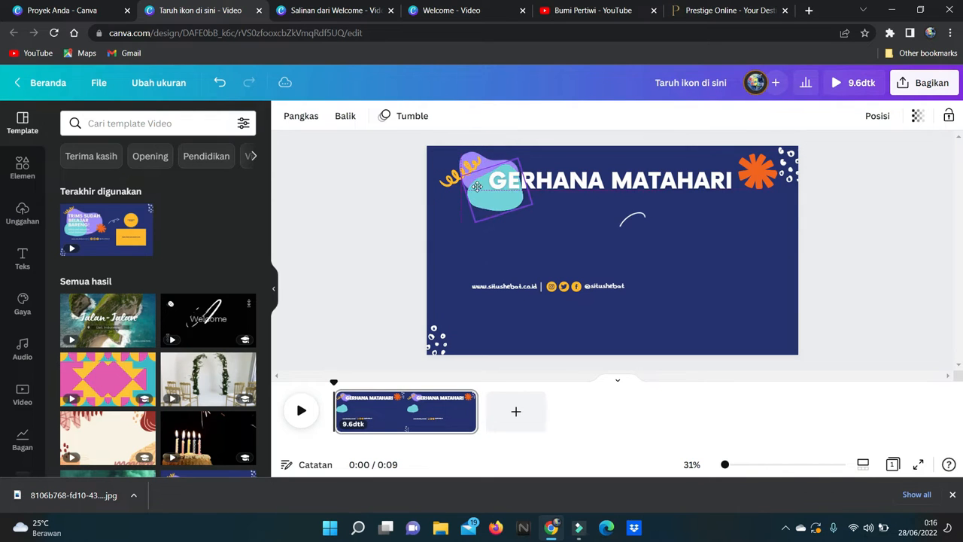
pyautogui.moveTo(447, 267)
pyautogui.mouseDown()
pyautogui.moveTo(653, 315)
pyautogui.moveTo(664, 327)
pyautogui.mouseUp()
pyautogui.press('Delete')
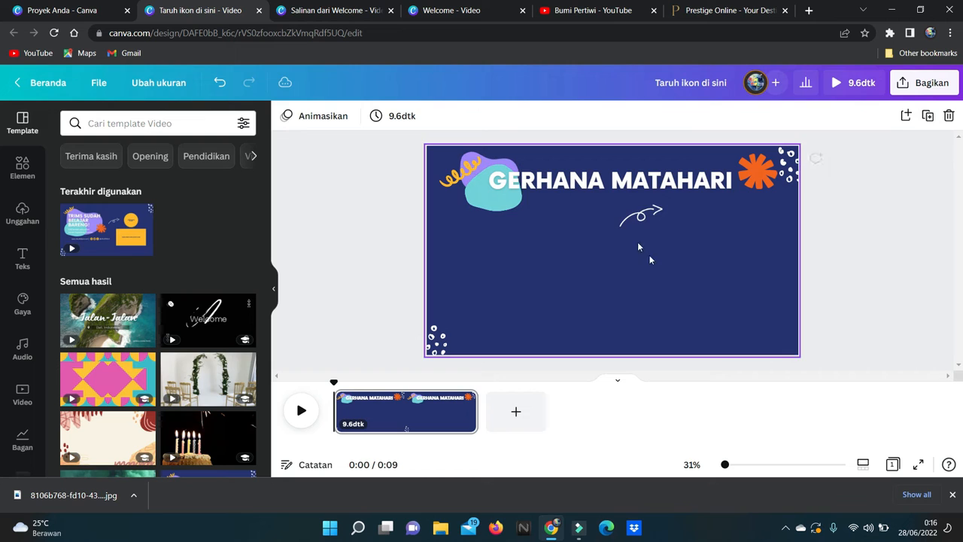
# Step: Move the curly white arrow onto the teal blob and rotate it to point down and left
pyautogui.click(629, 218)
pyautogui.moveTo(641, 264)
pyautogui.mouseDown()
pyautogui.moveTo(567, 228)
pyautogui.moveTo(570, 193)
pyautogui.moveTo(629, 184)
pyautogui.moveTo(651, 222)
pyautogui.moveTo(535, 216)
pyautogui.moveTo(498, 194)
pyautogui.moveTo(495, 211)
pyautogui.mouseUp()
pyautogui.click(585, 231)
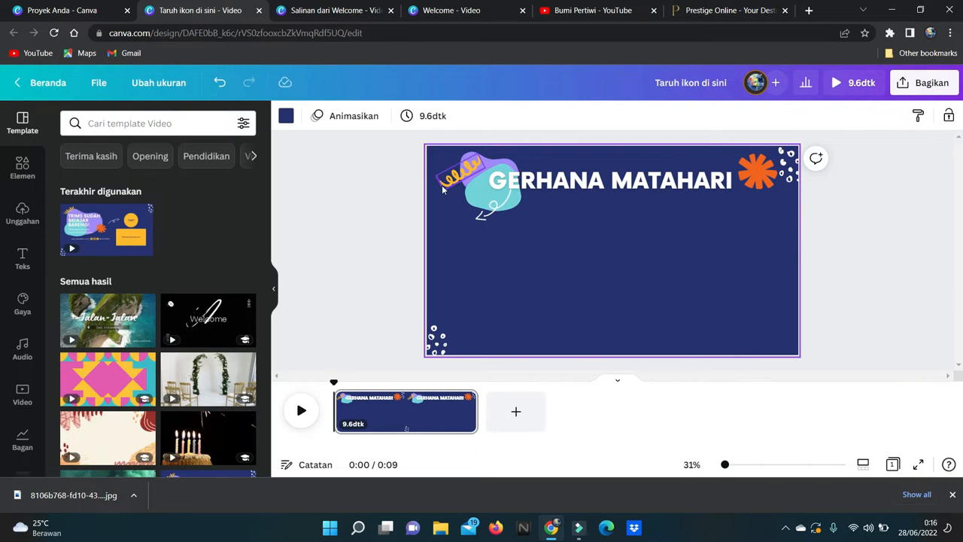
# Step: Shift the heading right and slightly up until it meets the orange flower, and send the flower to the back
pyautogui.click(560, 182)
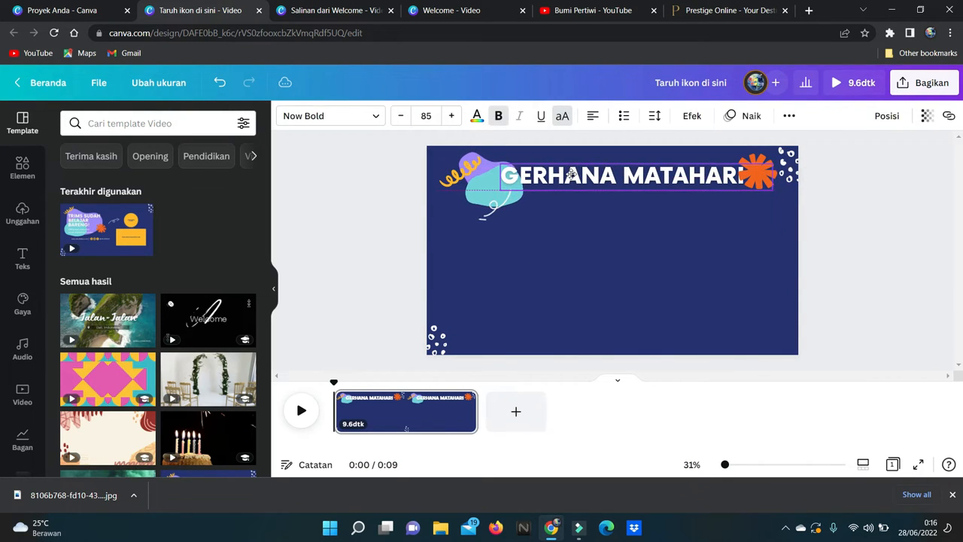
pyautogui.click(765, 160)
pyautogui.rightClick(765, 159)
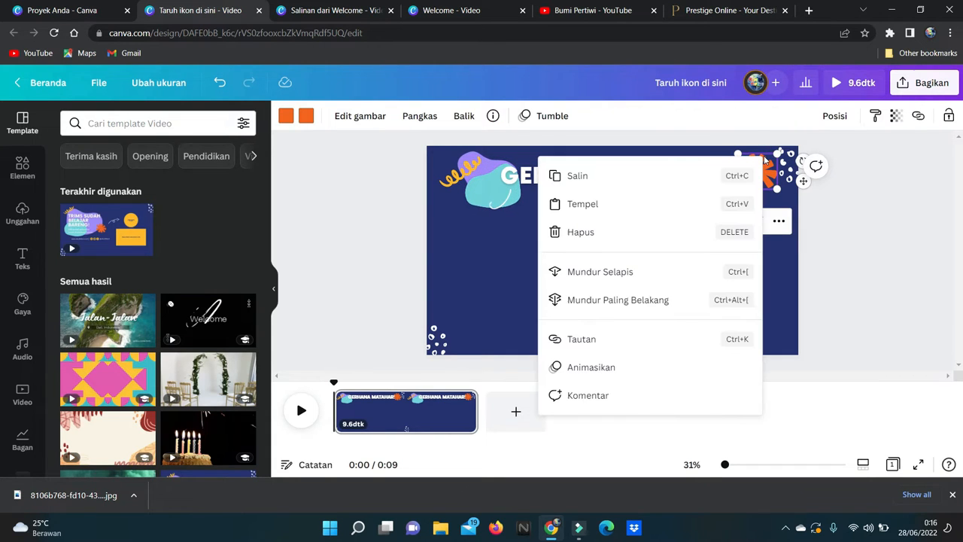
pyautogui.click(619, 307)
pyautogui.click(660, 249)
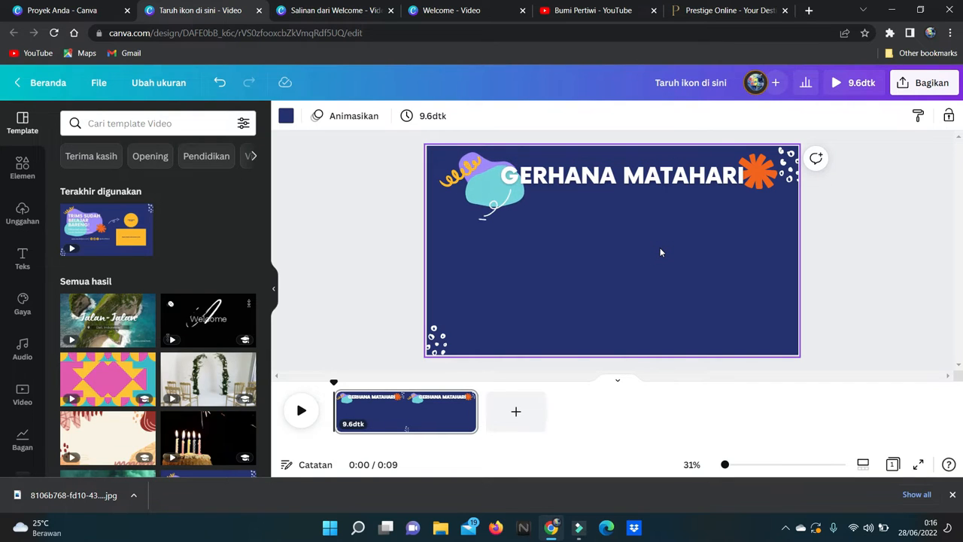
# Step: Add a subheading text to the page and begin it with "Gerhana Matahari adalah"
pyautogui.click(21, 263)
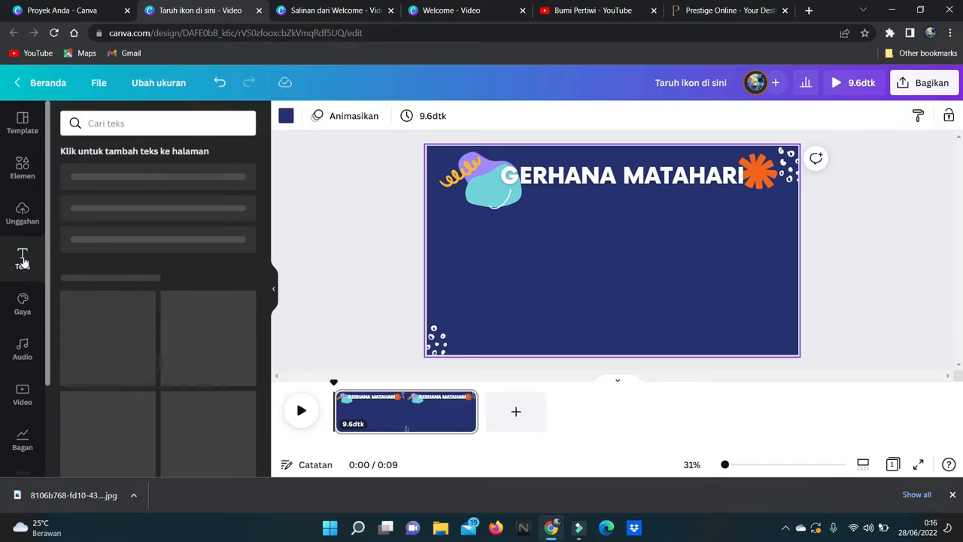
pyautogui.click(101, 224)
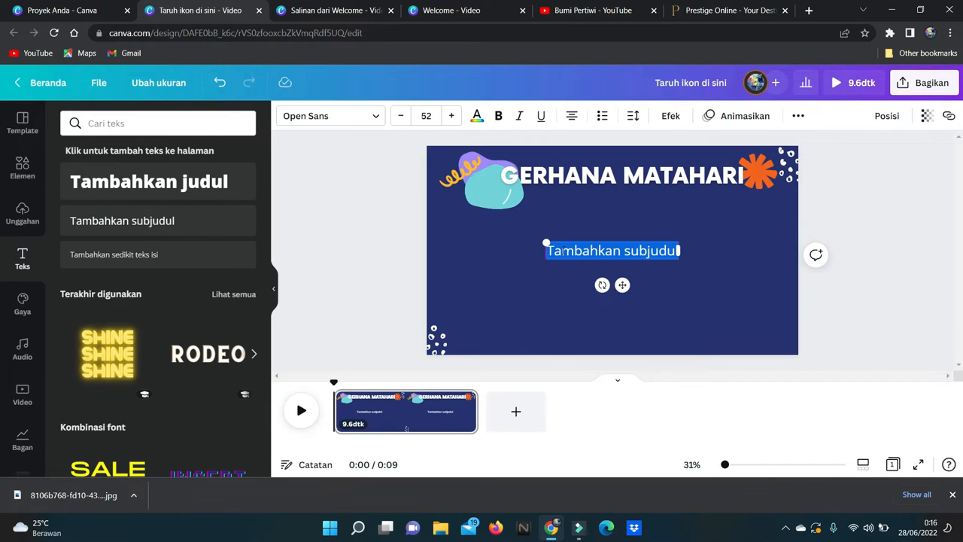
pyautogui.write('Ger')
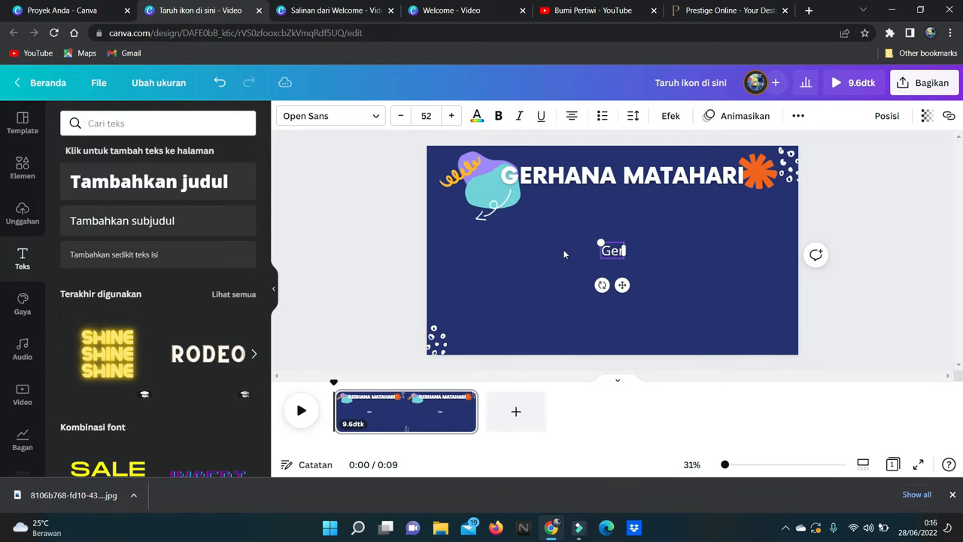
pyautogui.write('hana Matah')
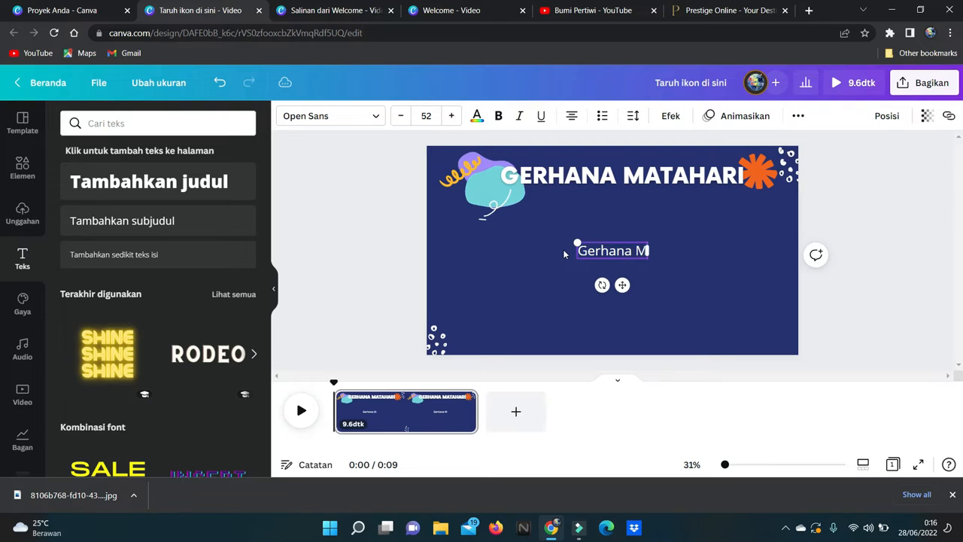
pyautogui.write('ari')
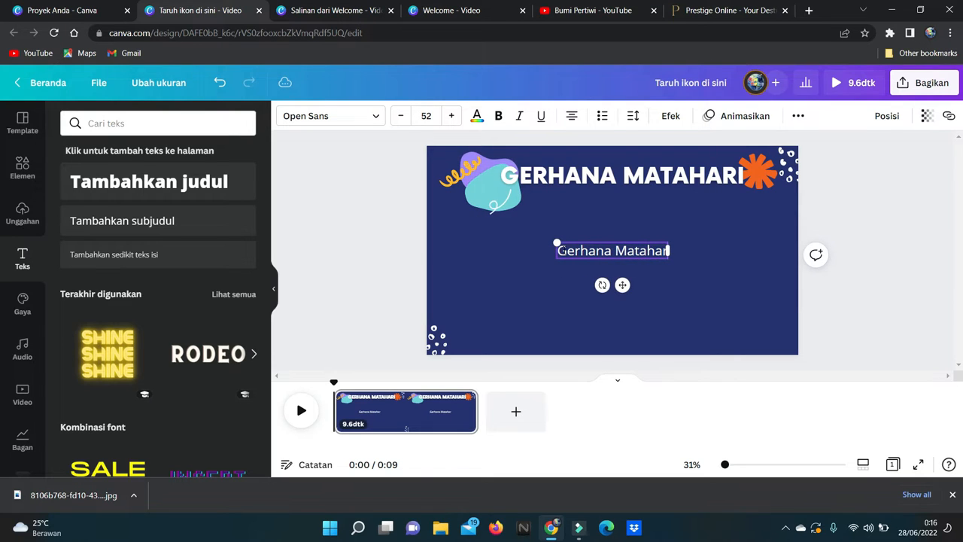
pyautogui.write(' adalah')
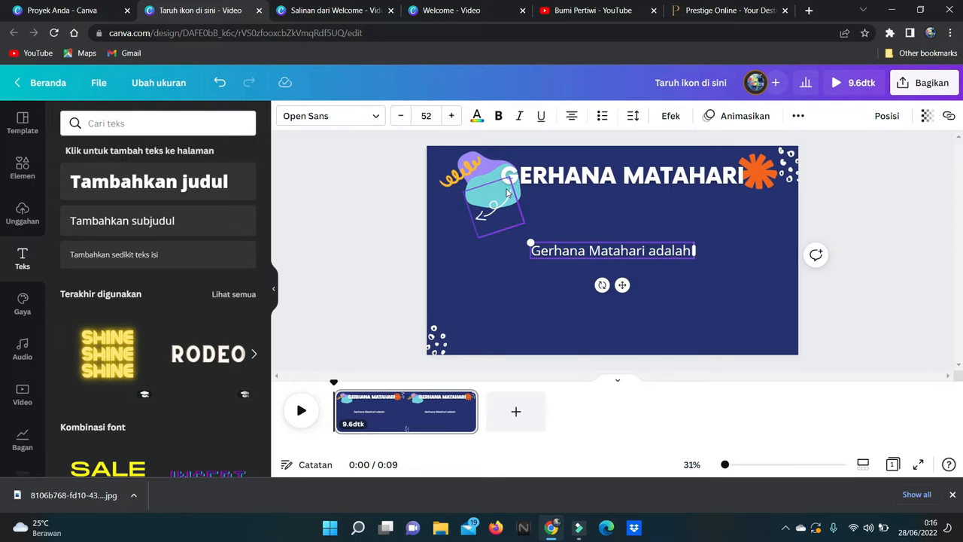
# Step: Consult the finished eclipse design, and continue the sentence with "suatau keadaan dimana posisi bulan berada di tengah-tengan matahari dan"
pyautogui.click(333, 12)
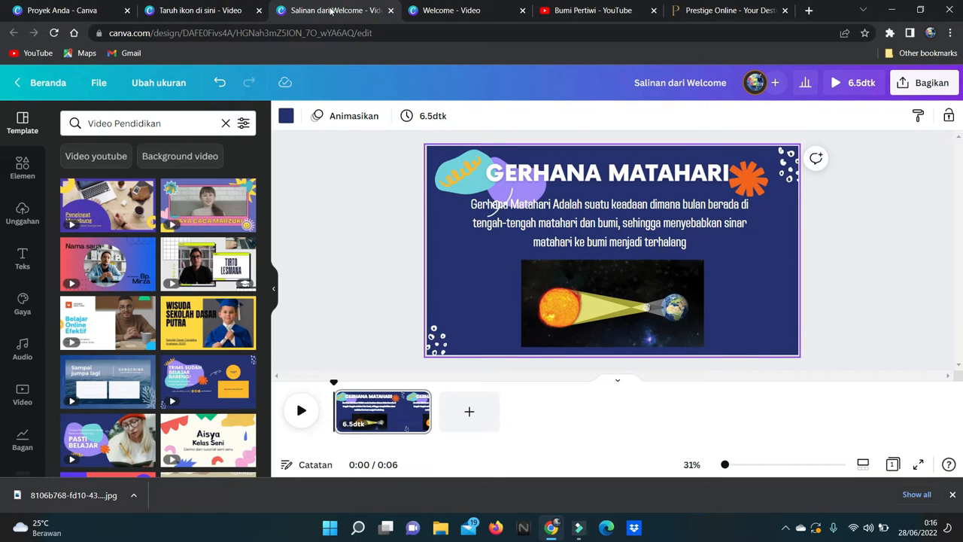
pyautogui.click(217, 10)
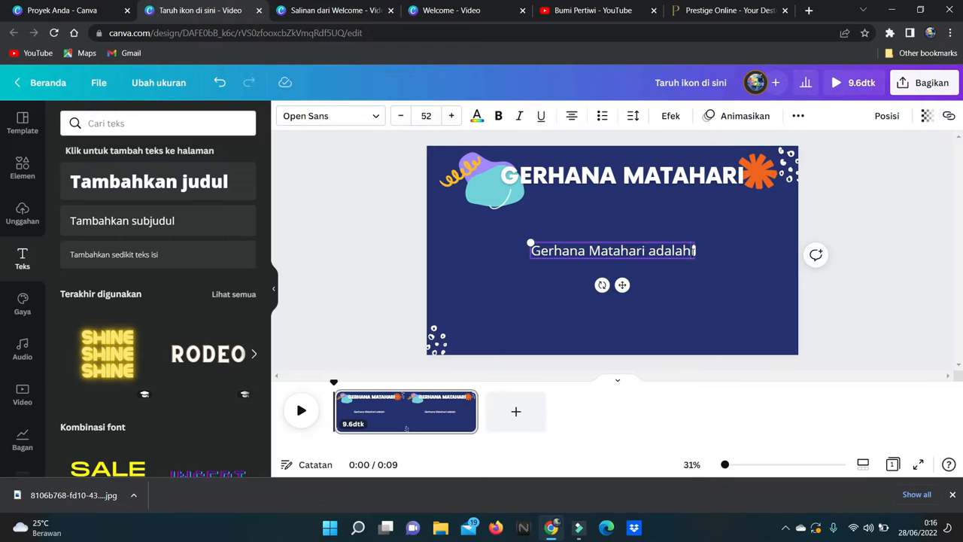
pyautogui.write('suatu ')
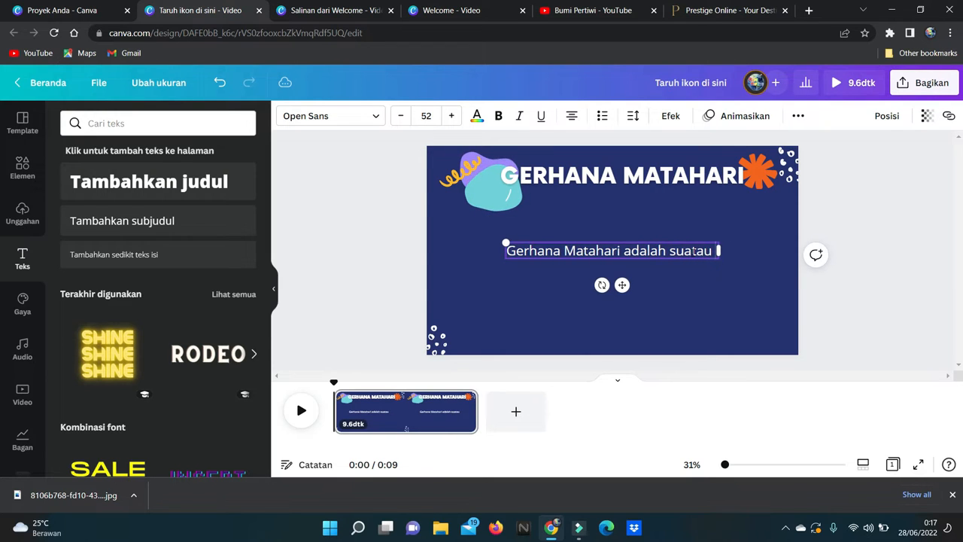
pyautogui.write('keadaan dimana')
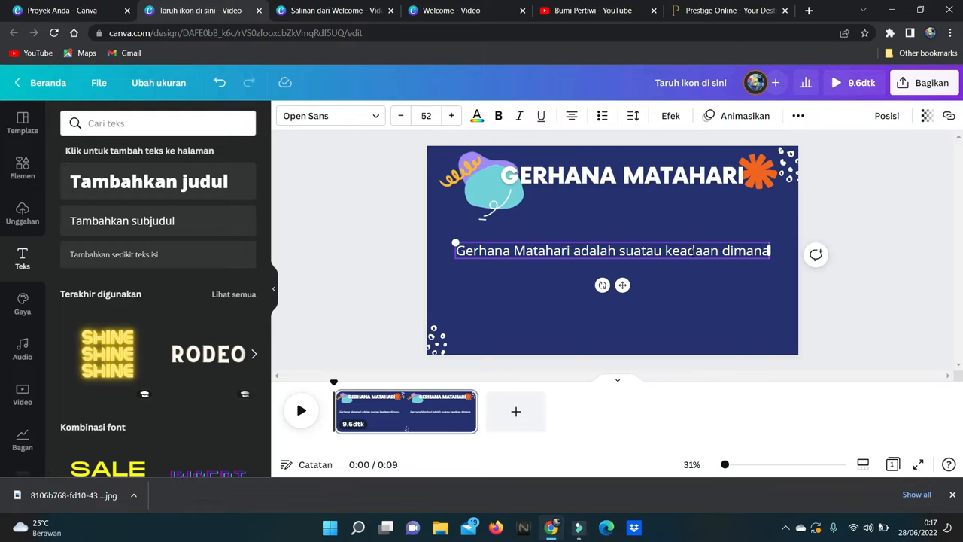
pyautogui.write(' posis')
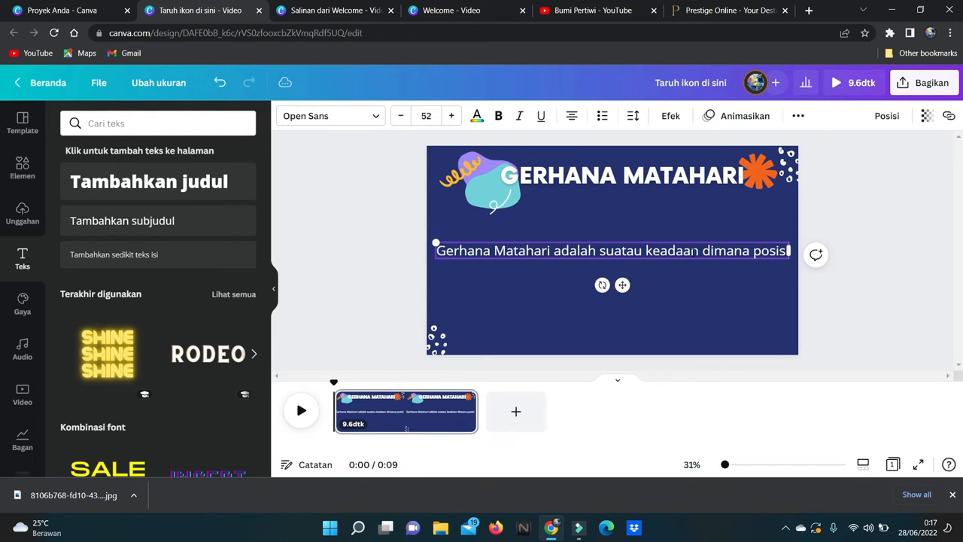
pyautogui.write('i bulan berada')
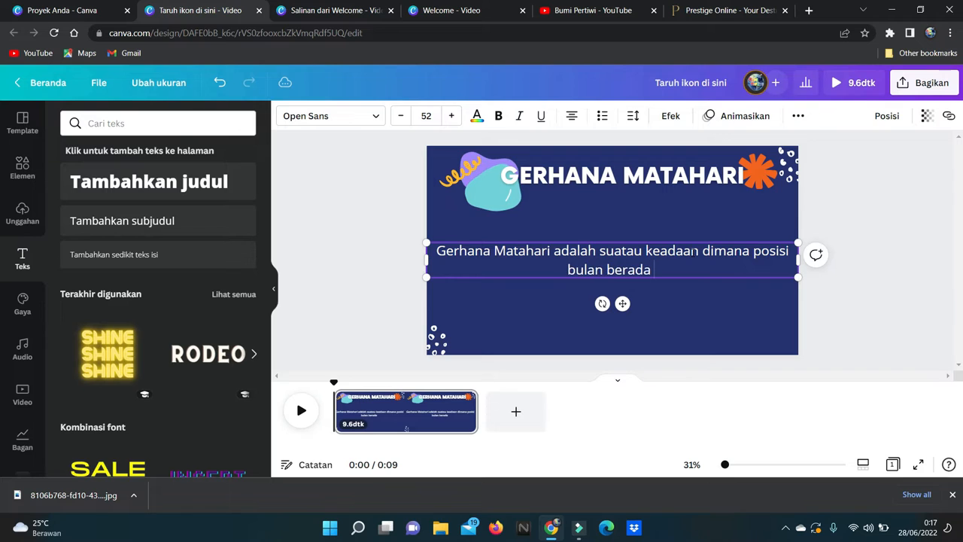
pyautogui.write(' di tengah')
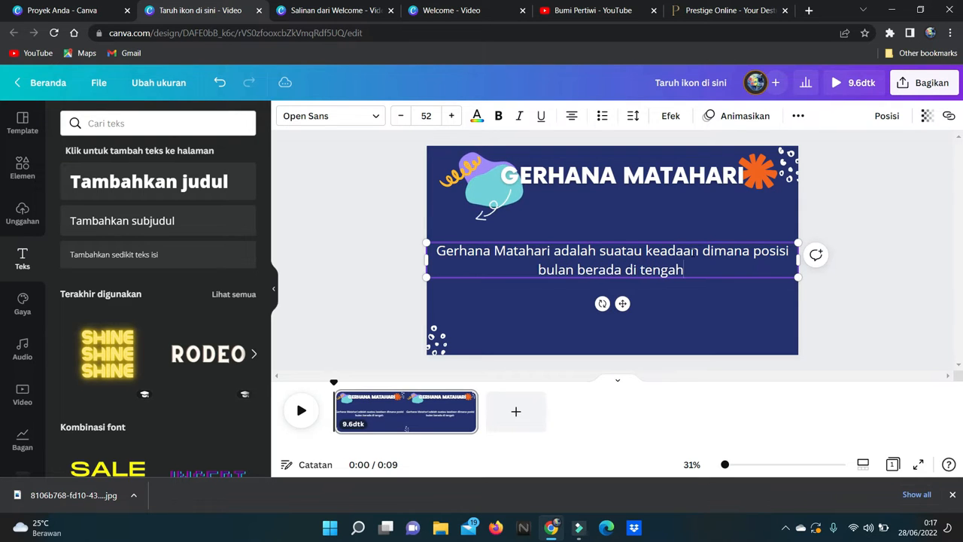
pyautogui.write('-tengan ')
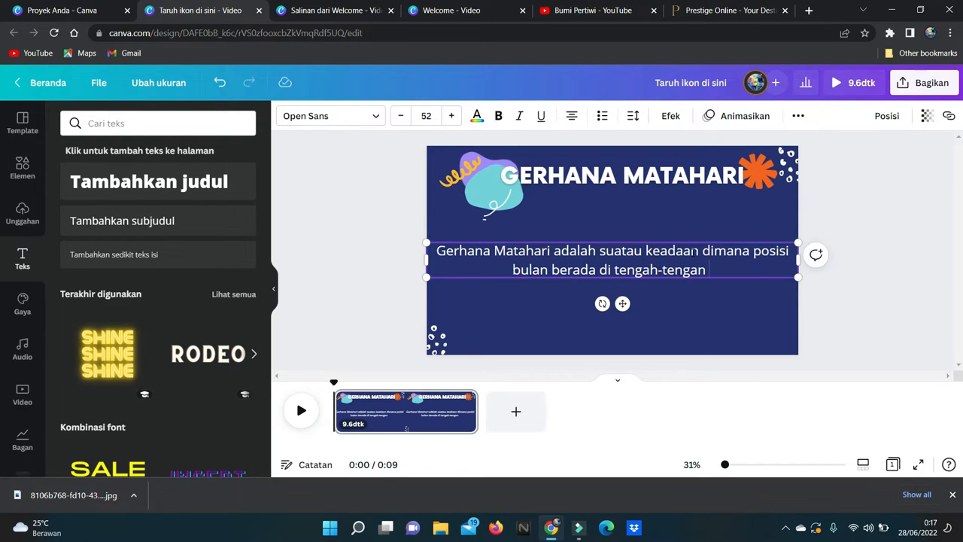
pyautogui.write('matahari dan')
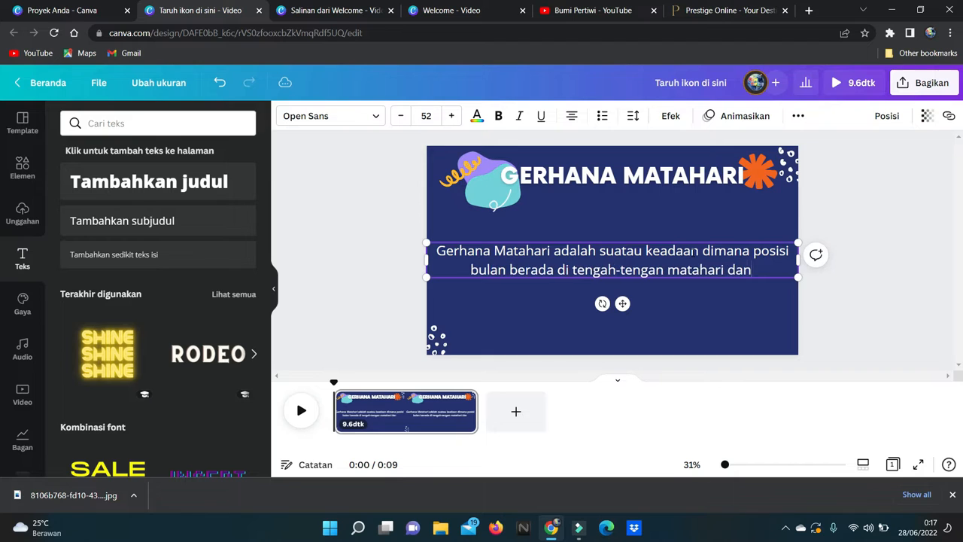
# Step: Complete the explanatory sentence with "bumi, sehingga cahaya matahari yang akan ke bumi terhalang"
pyautogui.write(' bumi, sehingga c')
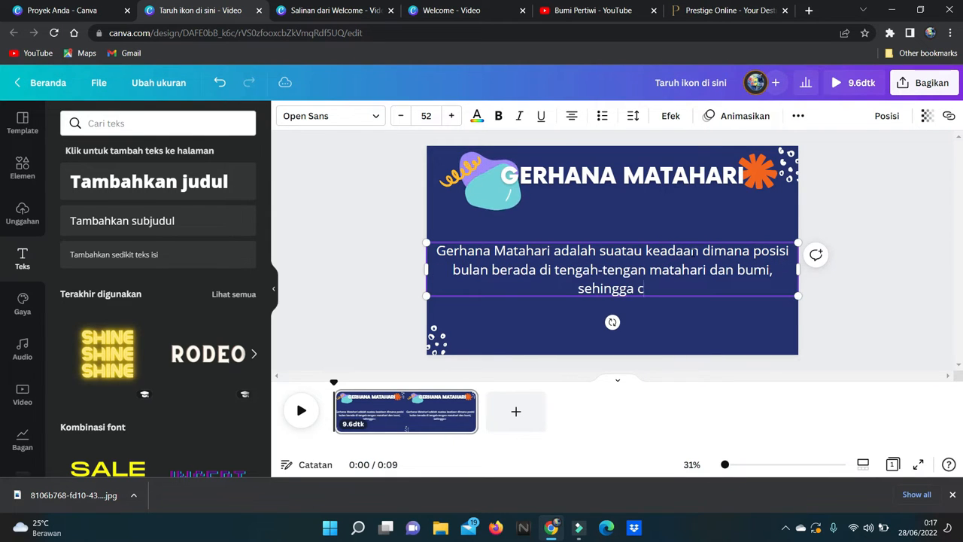
pyautogui.write('ahaya matahari')
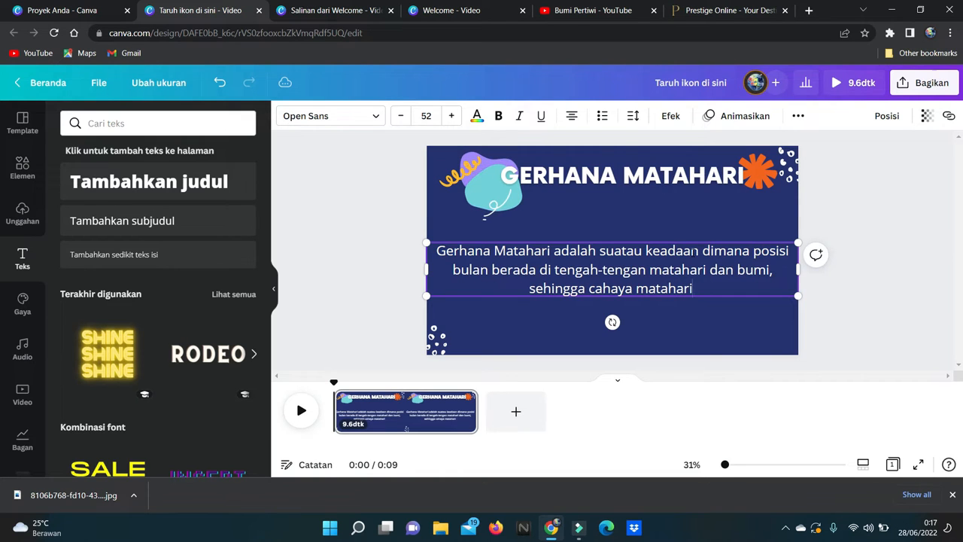
pyautogui.write(' yang ')
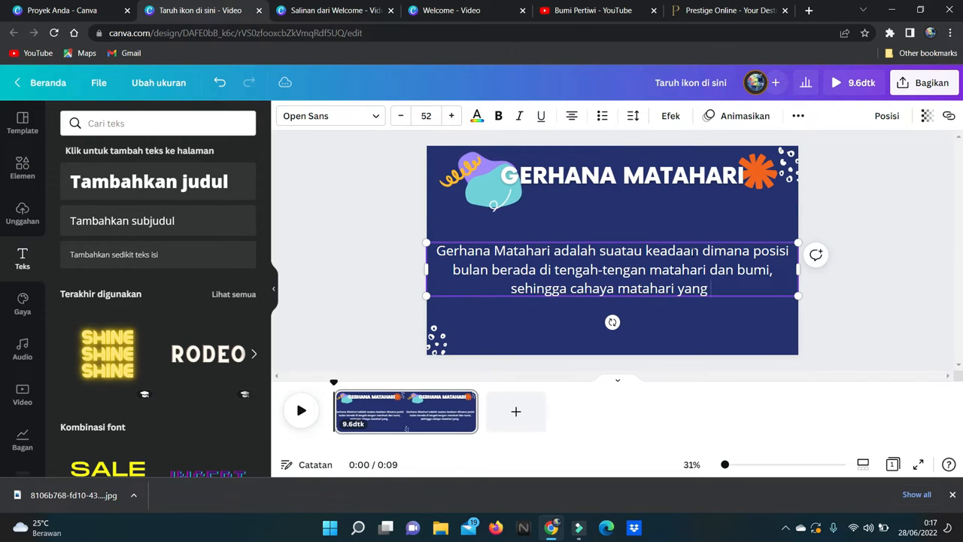
pyautogui.write('akan ke bu')
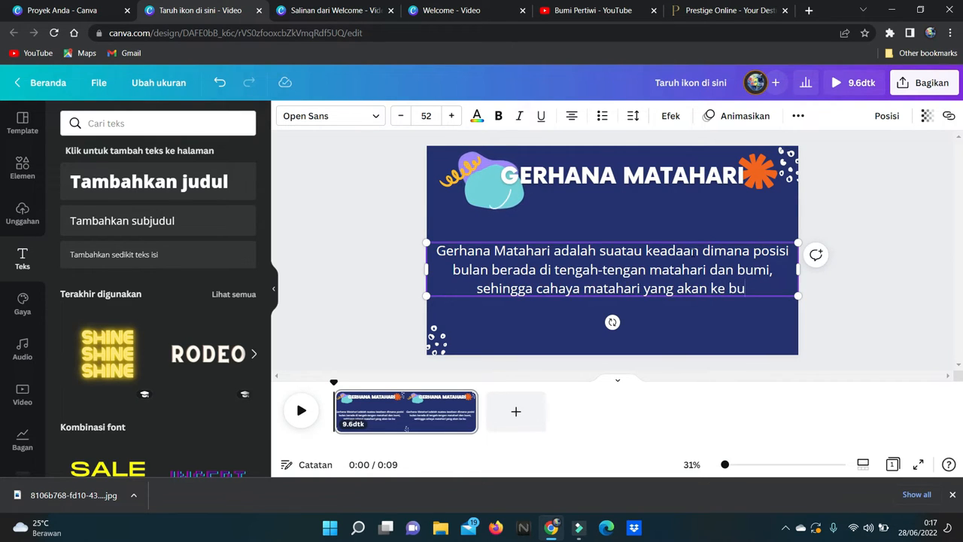
pyautogui.write('mi trej')
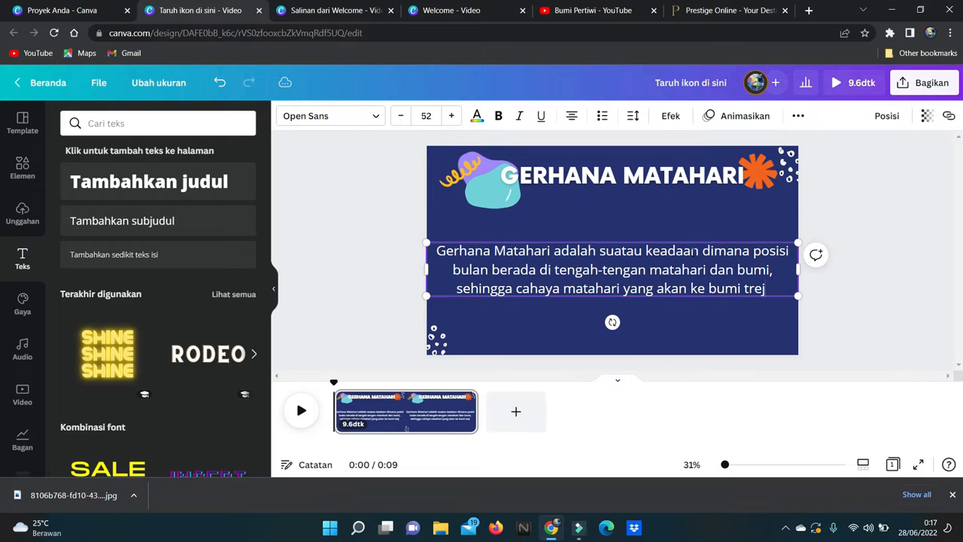
pyautogui.press('BackSpace')
pyautogui.press('BackSpace')
pyautogui.press('BackSpace')
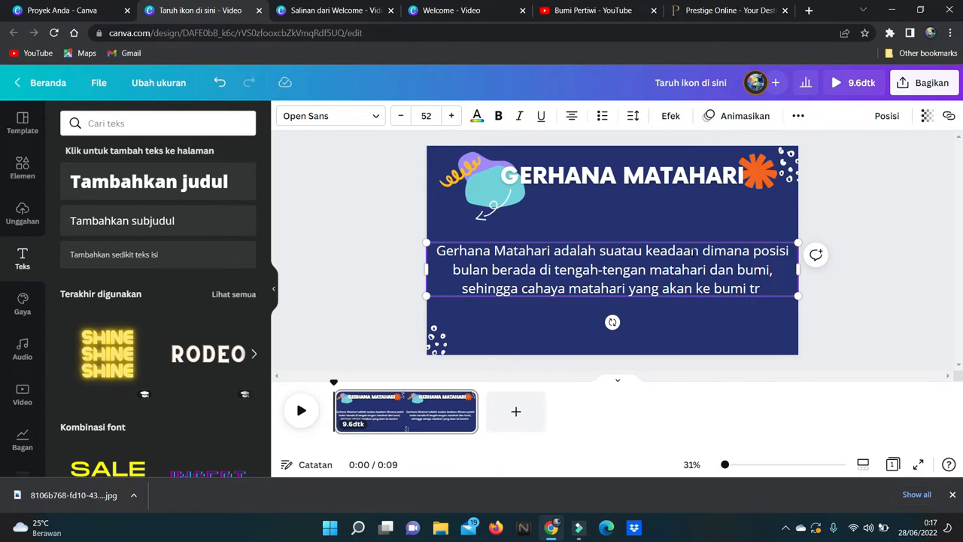
pyautogui.write('erhalang')
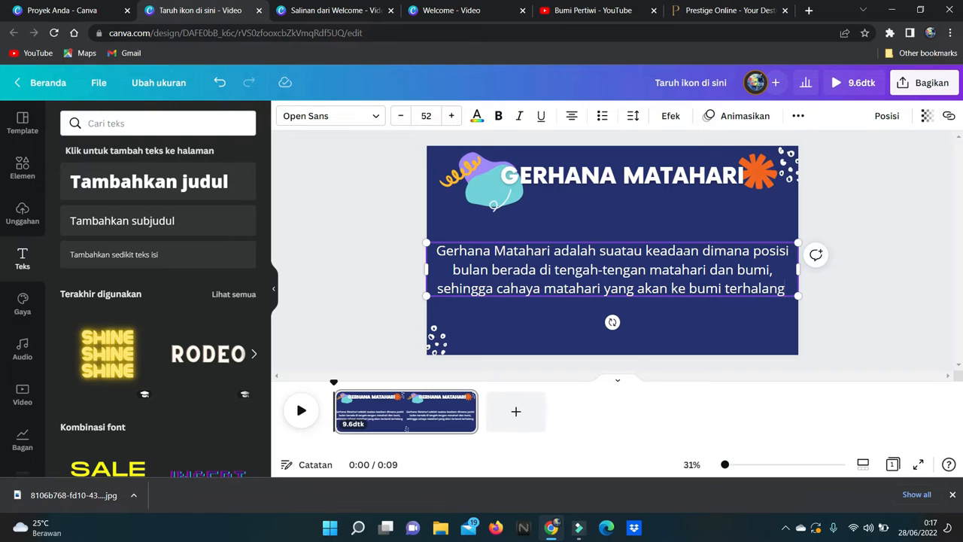
pyautogui.click(597, 209)
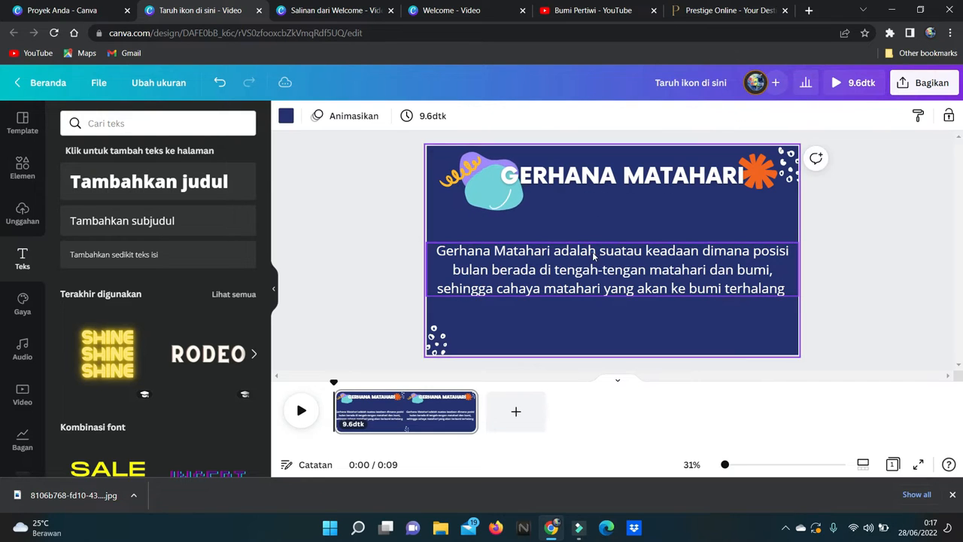
# Step: Change the explanatory paragraph's alignment to justified
pyautogui.click(592, 251)
pyautogui.click(572, 117)
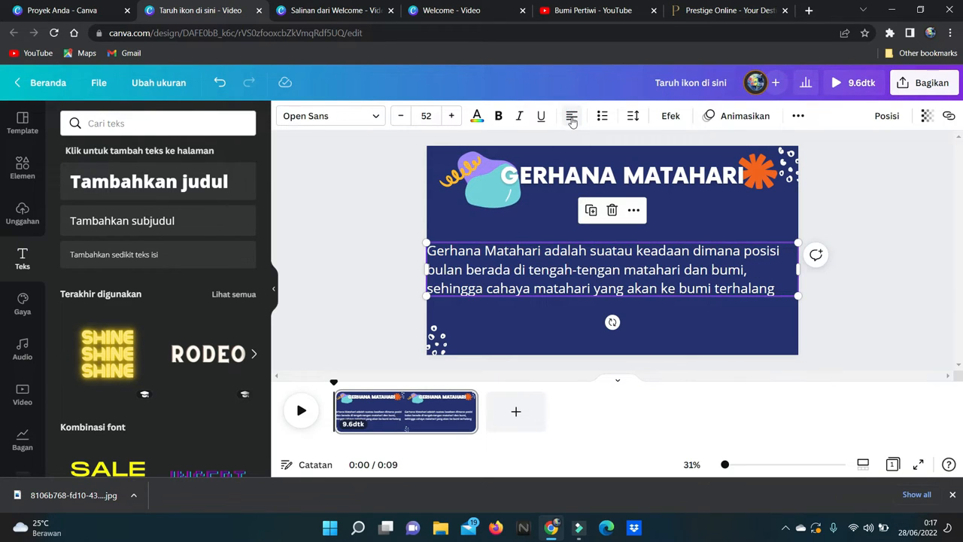
pyautogui.click(571, 114)
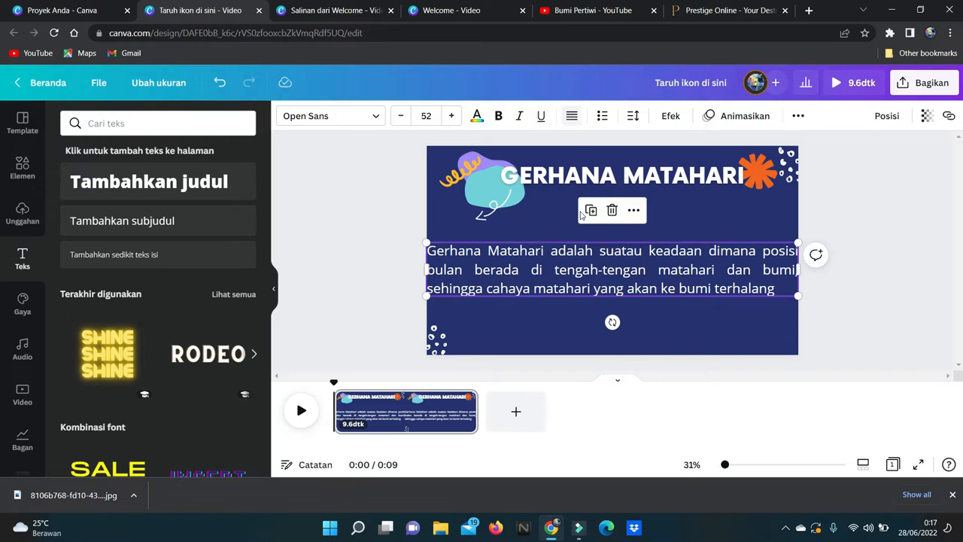
# Step: Narrow the paragraph's text box from its left edge and move it up just beneath the heading
pyautogui.moveTo(427, 269); pyautogui.dragTo(469, 271)
pyautogui.moveTo(590, 275); pyautogui.dragTo(542, 250)
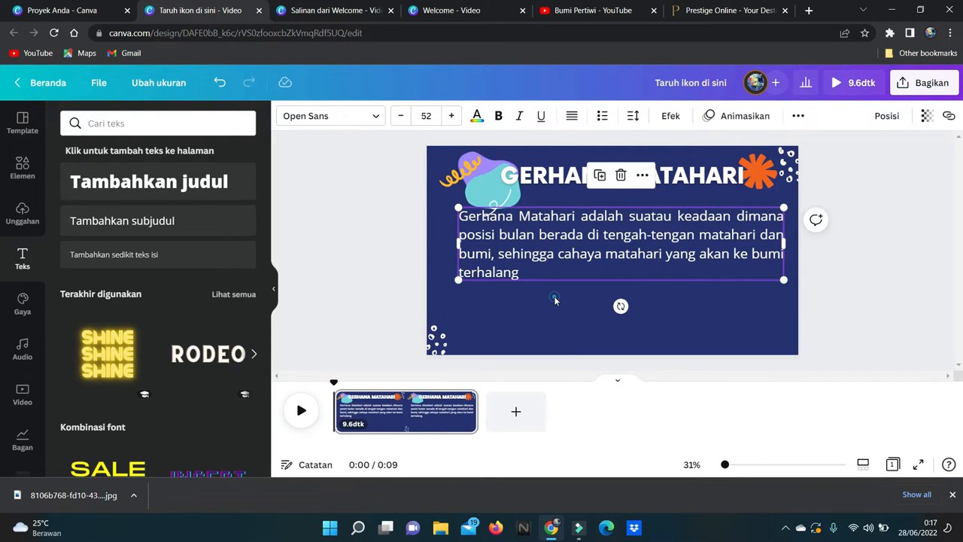
pyautogui.click(555, 296)
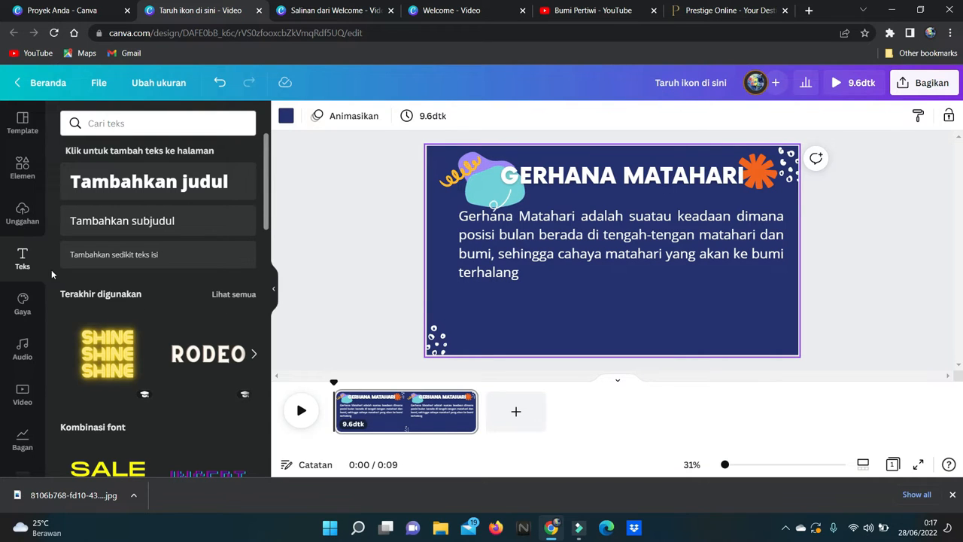
# Step: Insert the uploaded image of the sun, moon and earth and move it to the lower part of the page
pyautogui.click(22, 171)
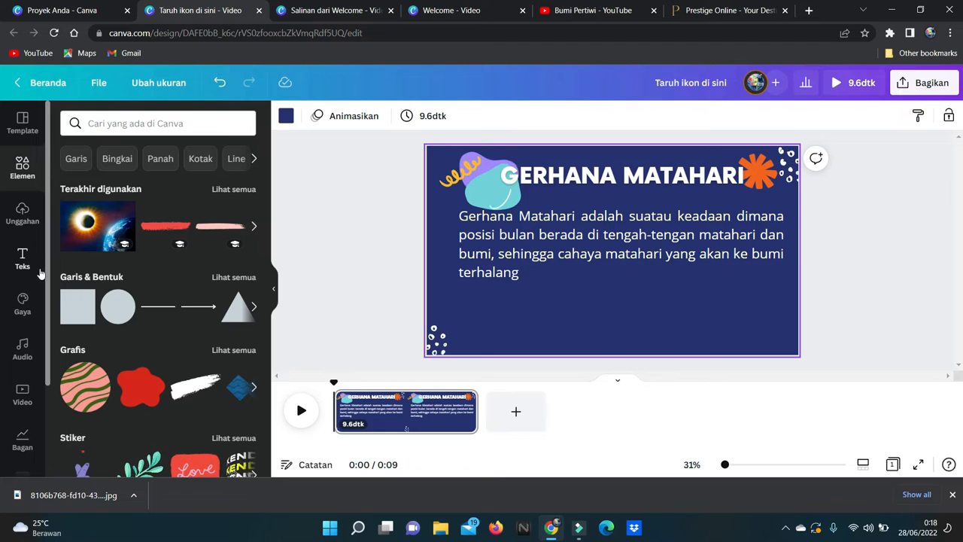
pyautogui.click(121, 123)
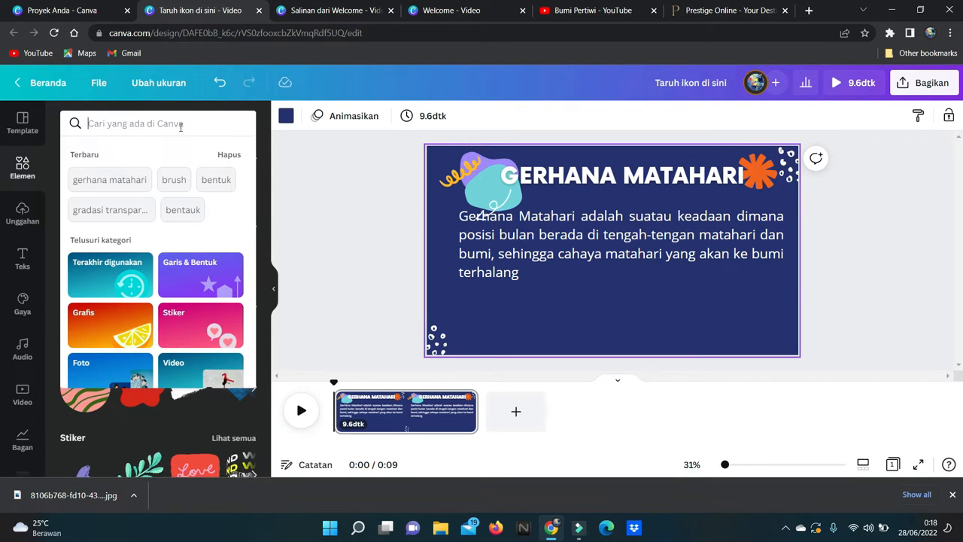
pyautogui.click(24, 217)
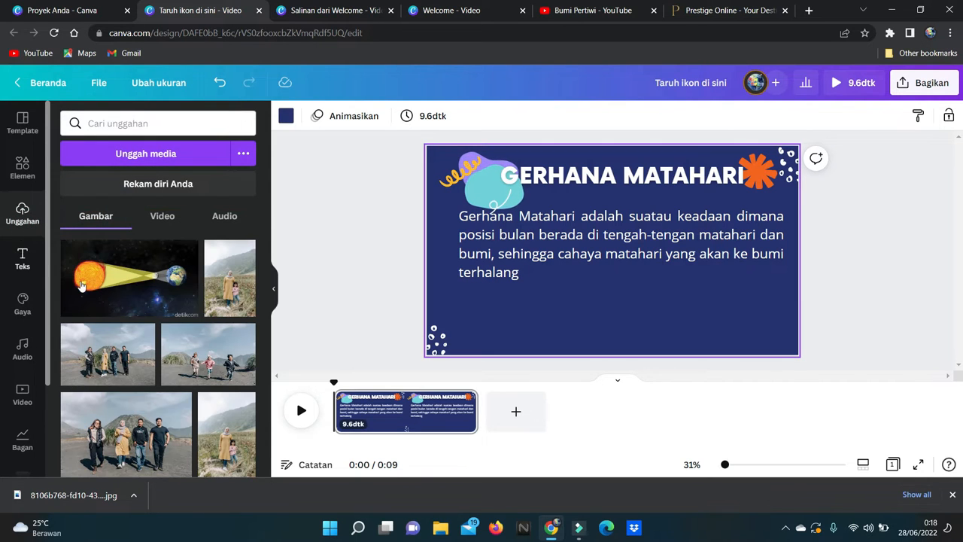
pyautogui.click(109, 289)
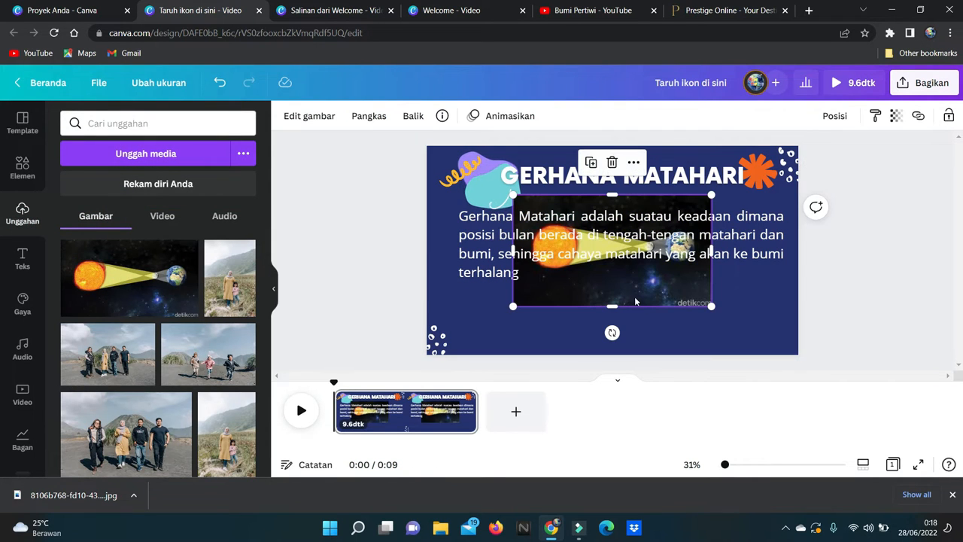
pyautogui.moveTo(615, 284); pyautogui.dragTo(623, 341)
# Step: Move the explanatory paragraph slightly up, closer to the heading
pyautogui.click(610, 272)
pyautogui.moveTo(610, 273)
pyautogui.mouseDown()
pyautogui.moveTo(609, 291)
pyautogui.moveTo(609, 262)
pyautogui.mouseUp()
pyautogui.click(621, 298)
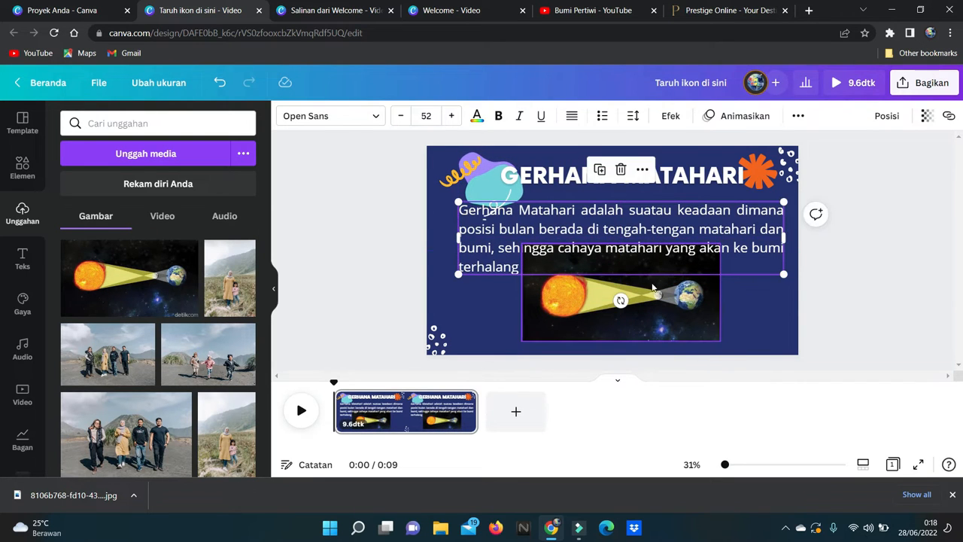
# Step: Shrink the eclipse image and position it centrally beneath the paragraph, near the page's lower edge
pyautogui.moveTo(643, 295); pyautogui.dragTo(643, 309)
pyautogui.moveTo(522, 258); pyautogui.dragTo(557, 276)
pyautogui.moveTo(637, 286); pyautogui.dragTo(620, 284)
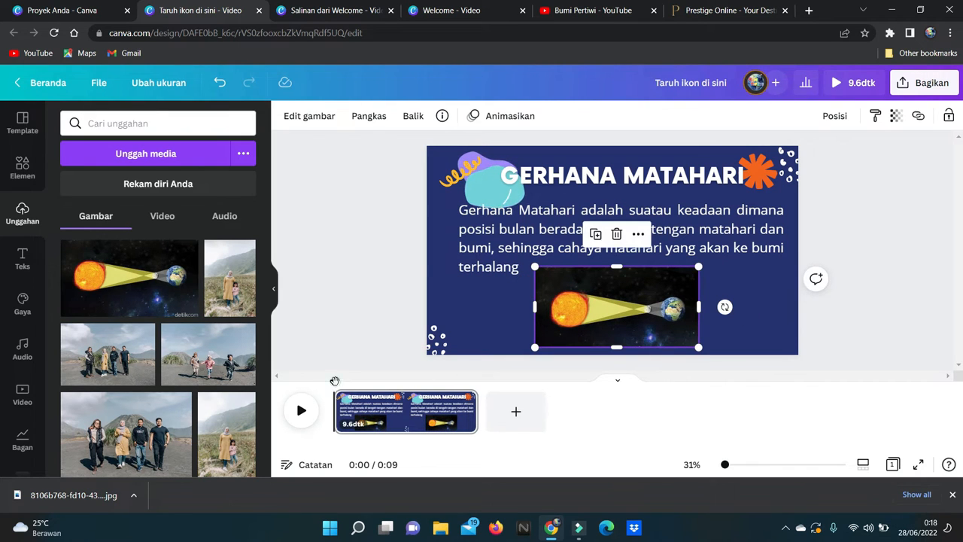
# Step: Play the page from the start to preview its animation
pyautogui.click(328, 384)
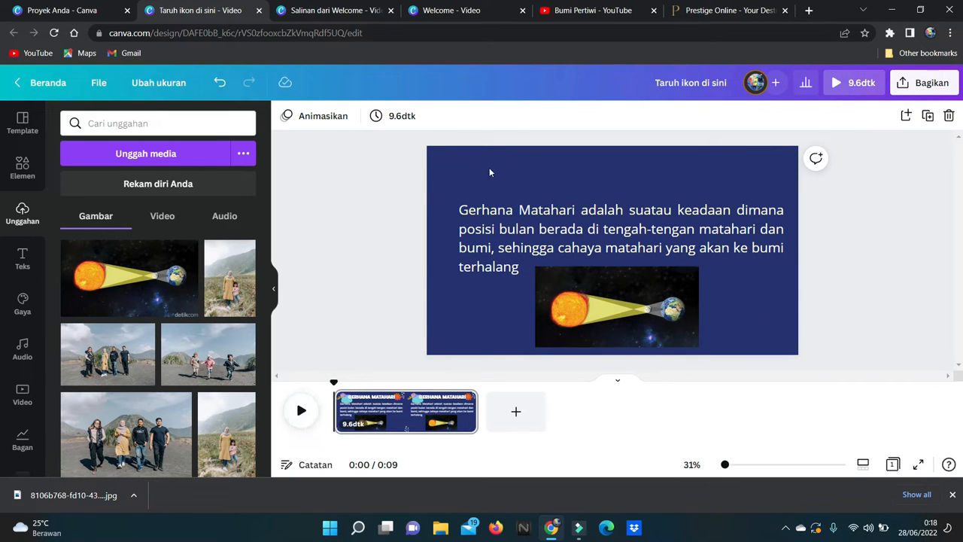
pyautogui.click(302, 417)
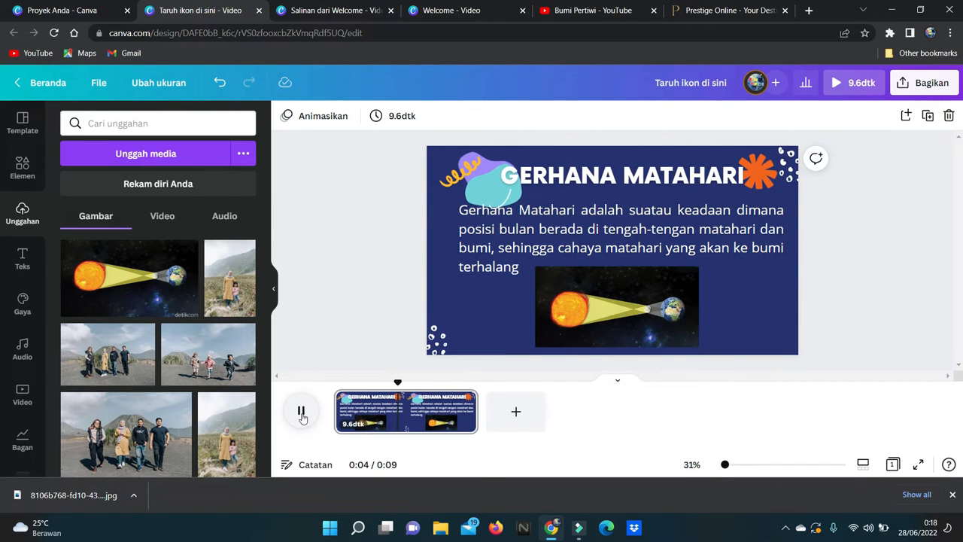
# Step: Stop the preview and apply the Naik text animation to the explanatory paragraph, set to play on entry only (Saat masuk)
pyautogui.click(302, 411)
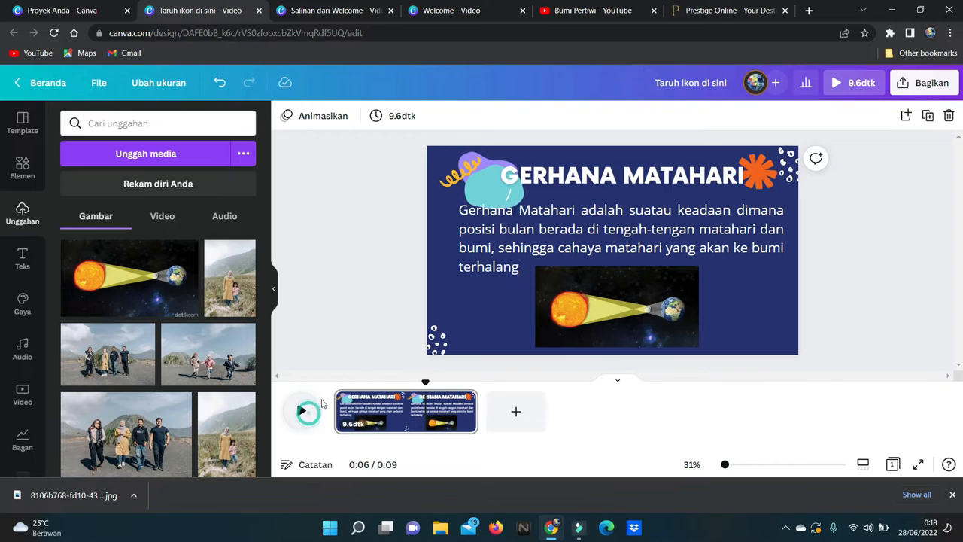
pyautogui.click(490, 248)
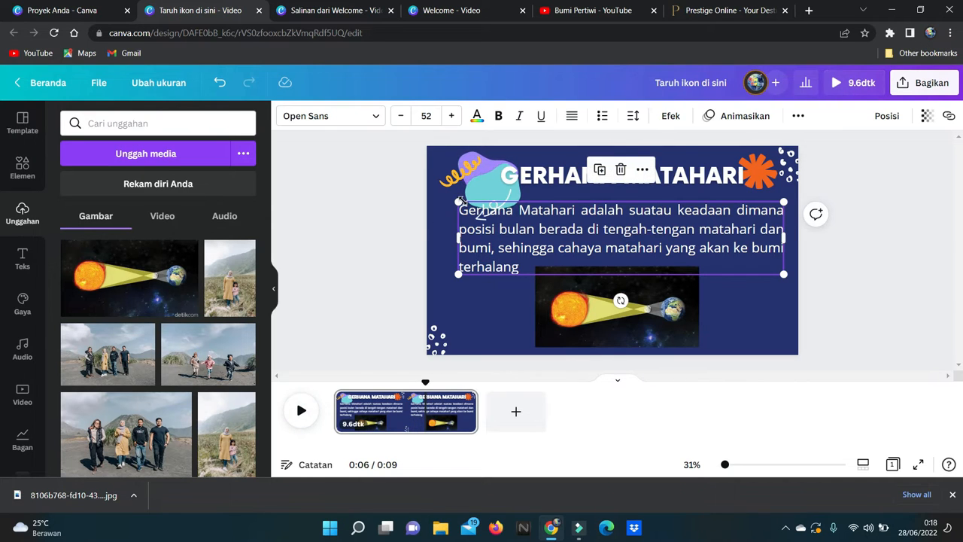
pyautogui.click(736, 120)
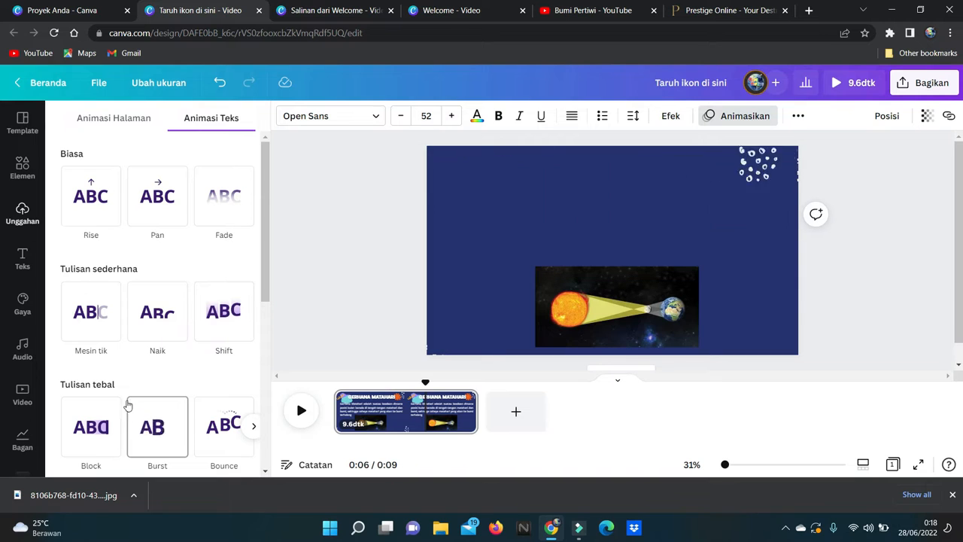
pyautogui.click(160, 322)
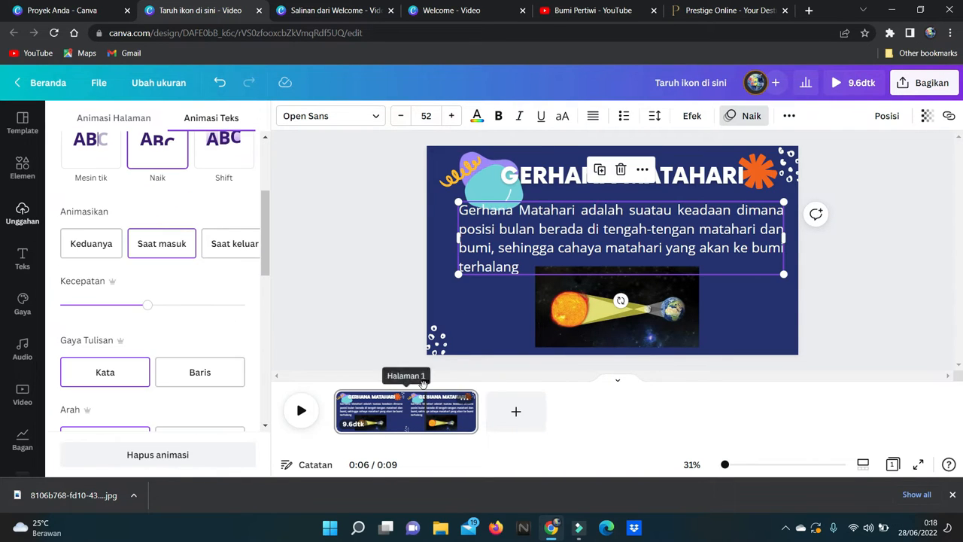
pyautogui.click(301, 402)
# Step: Apply the Pan photo animation to the eclipse image, on entry only (Saat masuk), and preview the page
pyautogui.click(623, 325)
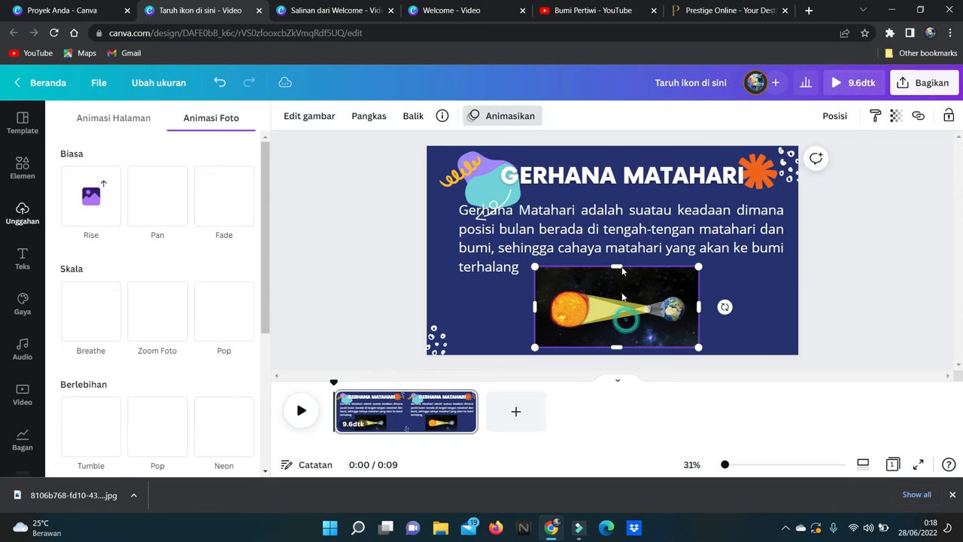
pyautogui.click(493, 117)
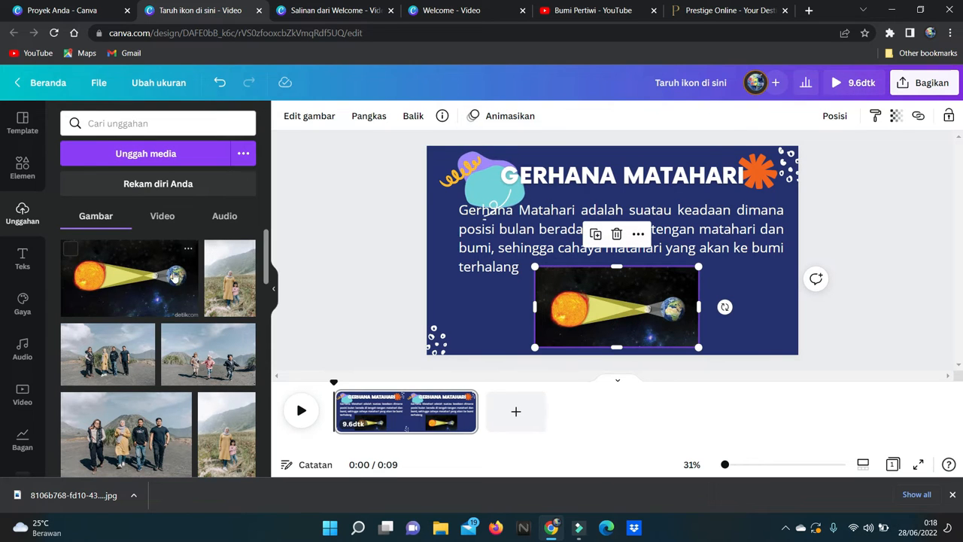
pyautogui.click(508, 124)
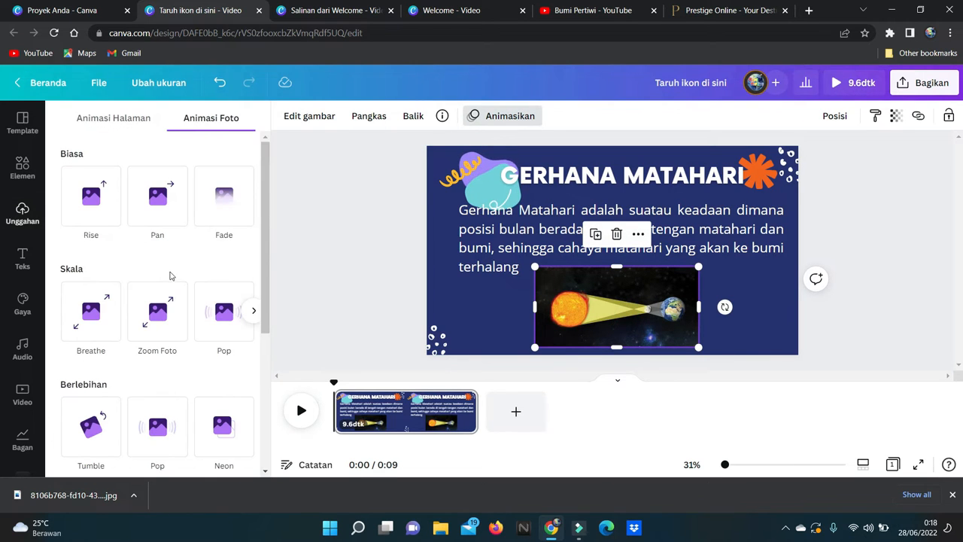
pyautogui.click(157, 213)
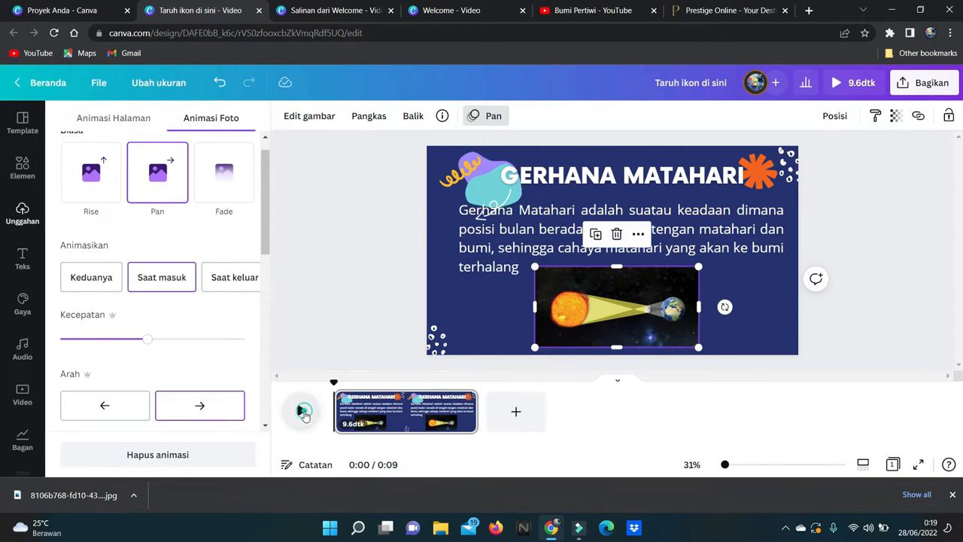
pyautogui.click(303, 411)
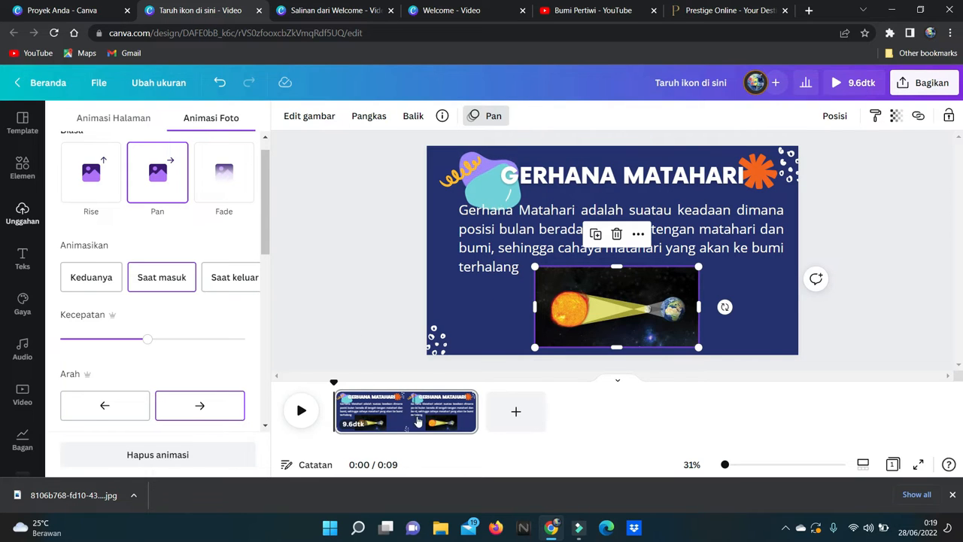
# Step: Duplicate the eclipse page twice to make three identical pages
pyautogui.moveTo(462, 409)
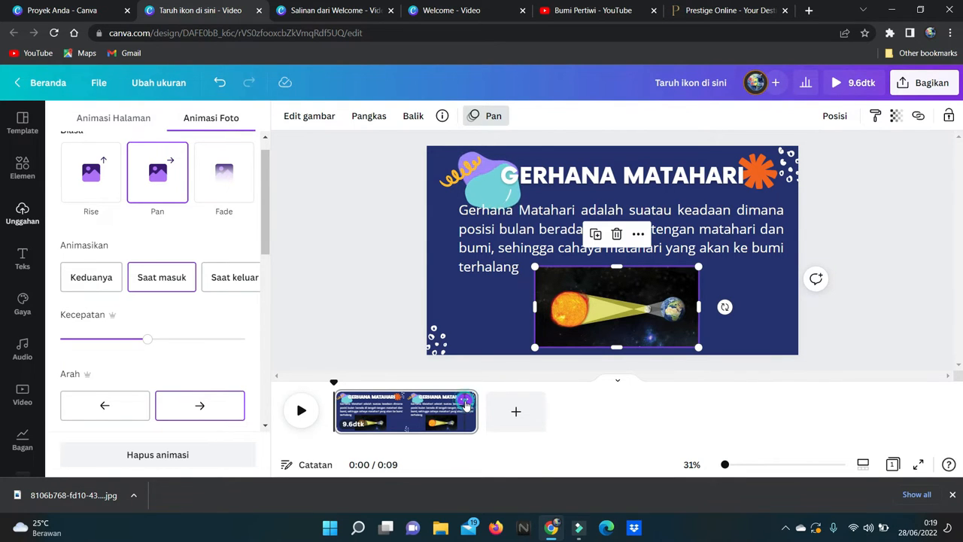
pyautogui.click(465, 404)
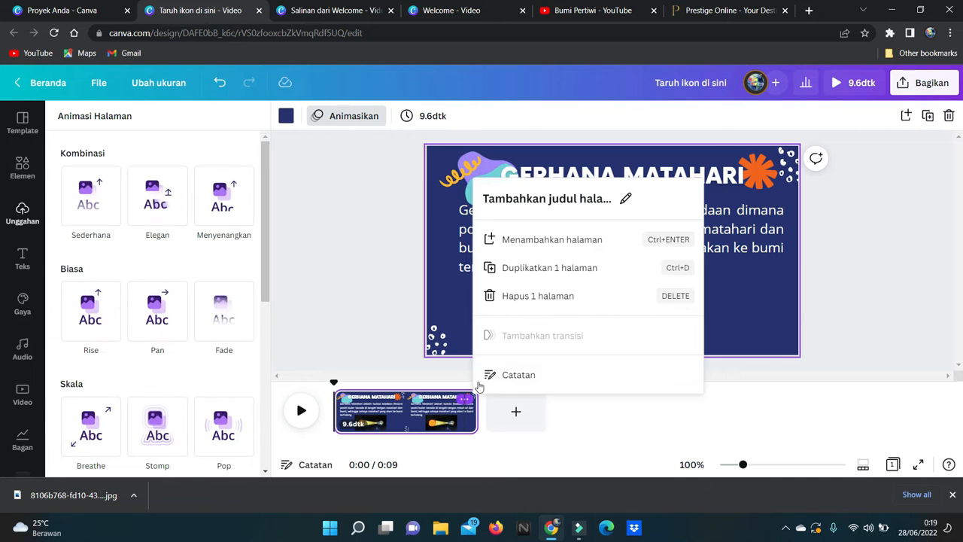
pyautogui.click(552, 269)
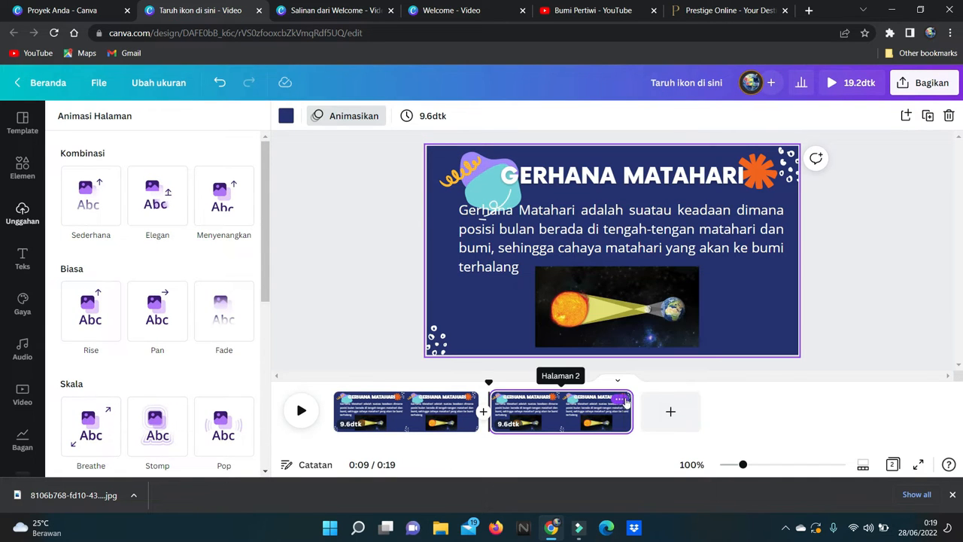
pyautogui.click(623, 399)
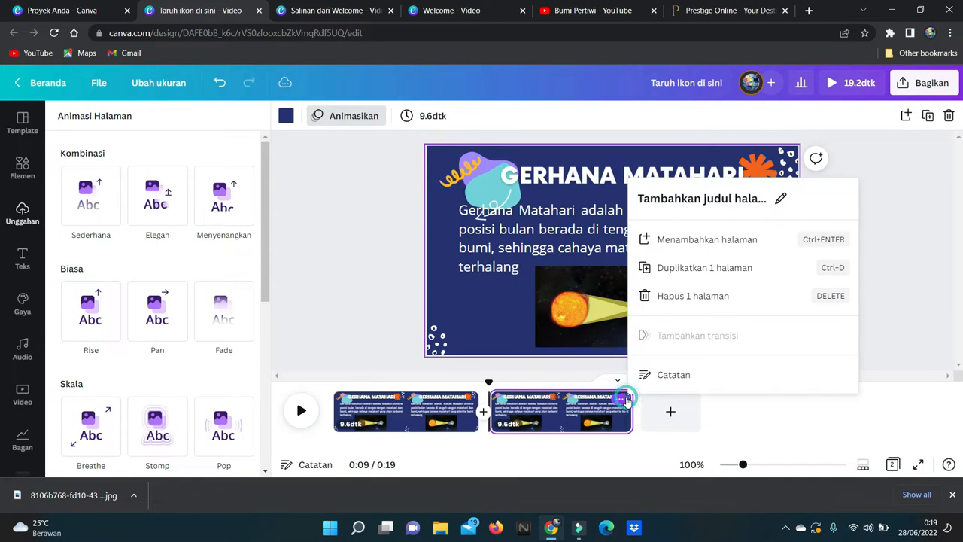
pyautogui.click(701, 271)
# Step: Delete the eclipse image and the explanatory paragraph from the first page, leaving only the heading and decorations
pyautogui.click(381, 397)
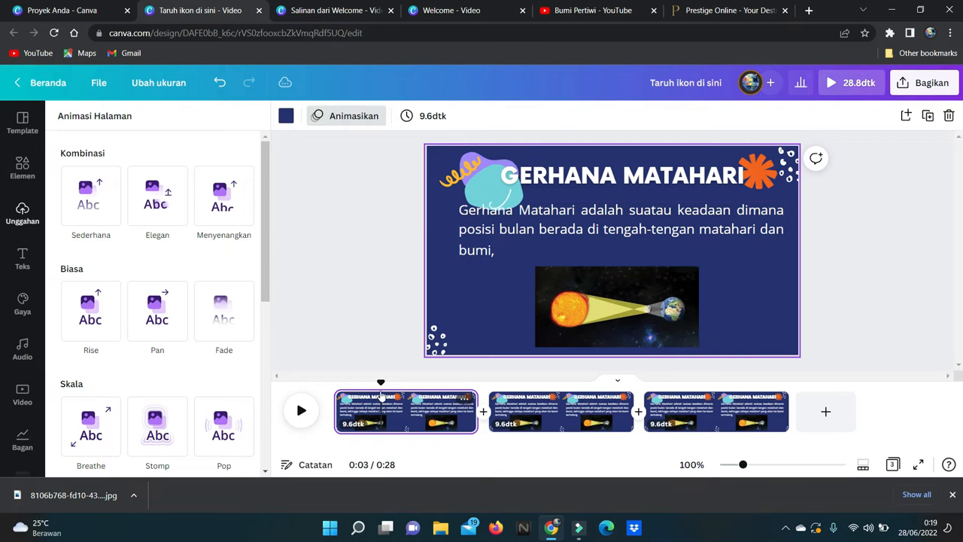
pyautogui.moveTo(378, 380)
pyautogui.mouseDown()
pyautogui.moveTo(344, 397)
pyautogui.moveTo(382, 397)
pyautogui.mouseUp()
pyautogui.click(589, 317)
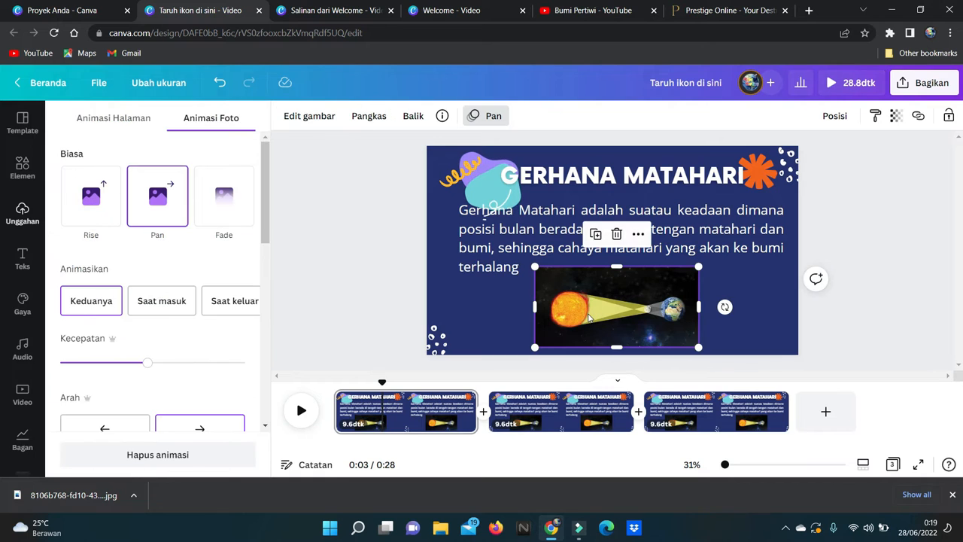
pyautogui.press('Delete')
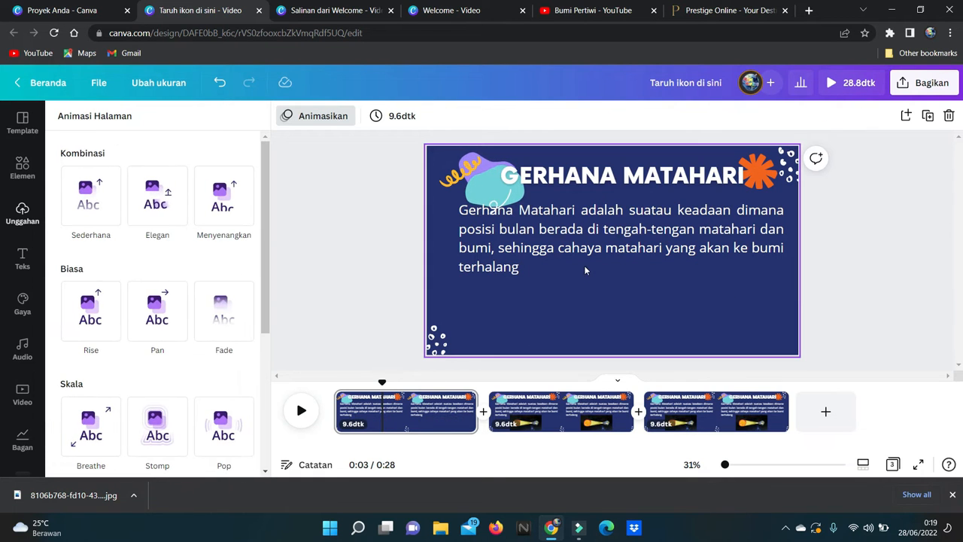
pyautogui.click(580, 247)
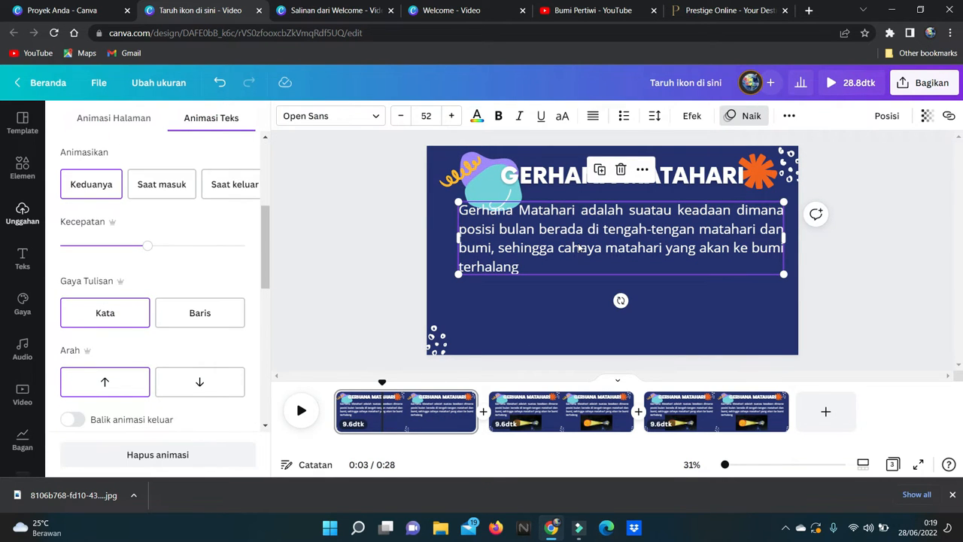
pyautogui.press('Delete')
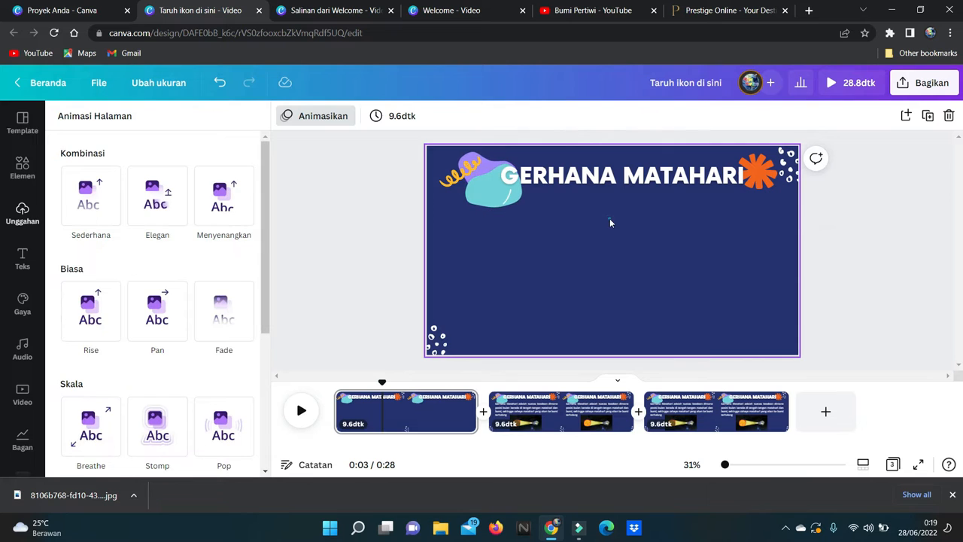
pyautogui.press('Escape')
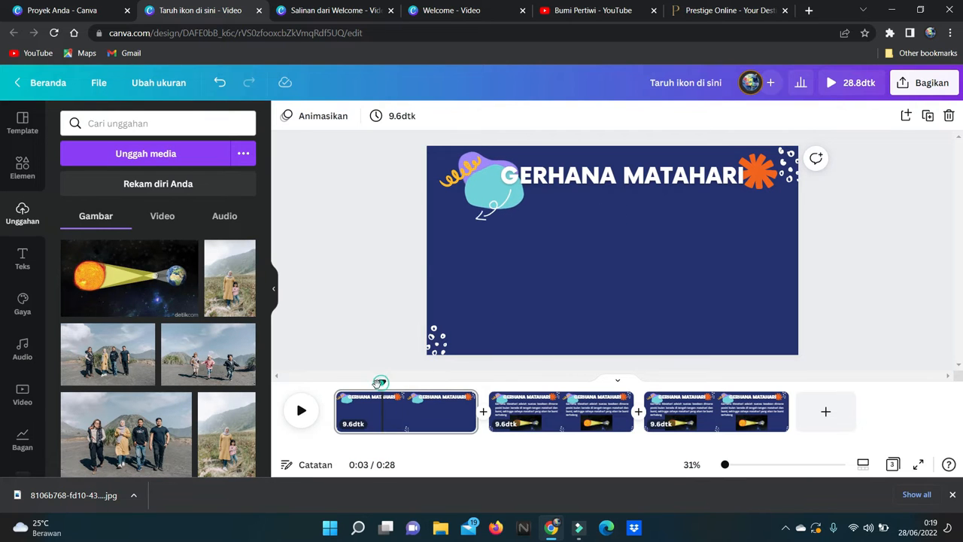
# Step: Play the video from the start and examine the change from the first page to the second
pyautogui.moveTo(380, 382); pyautogui.dragTo(340, 382)
pyautogui.click(301, 412)
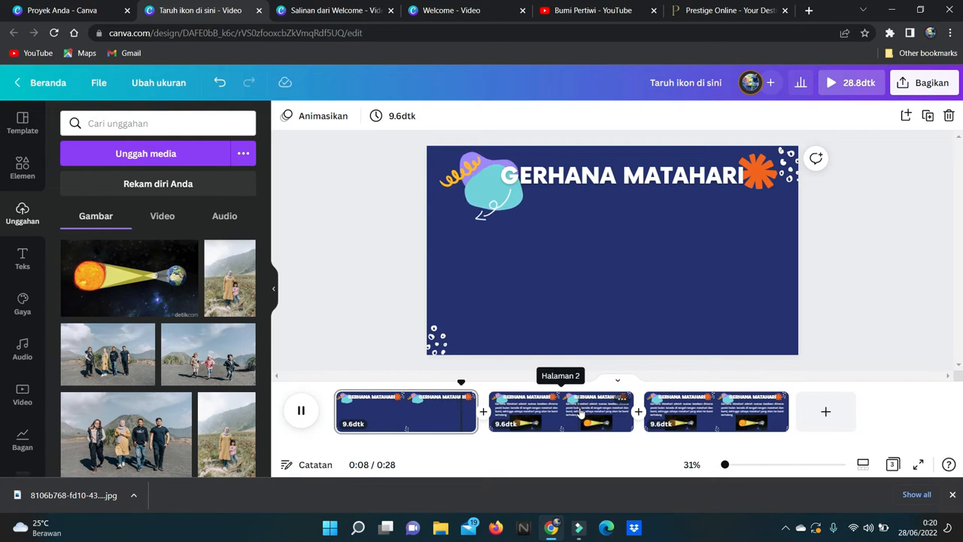
pyautogui.click(302, 413)
pyautogui.moveTo(510, 383)
pyautogui.mouseDown()
pyautogui.moveTo(456, 384)
pyautogui.moveTo(505, 384)
pyautogui.mouseUp()
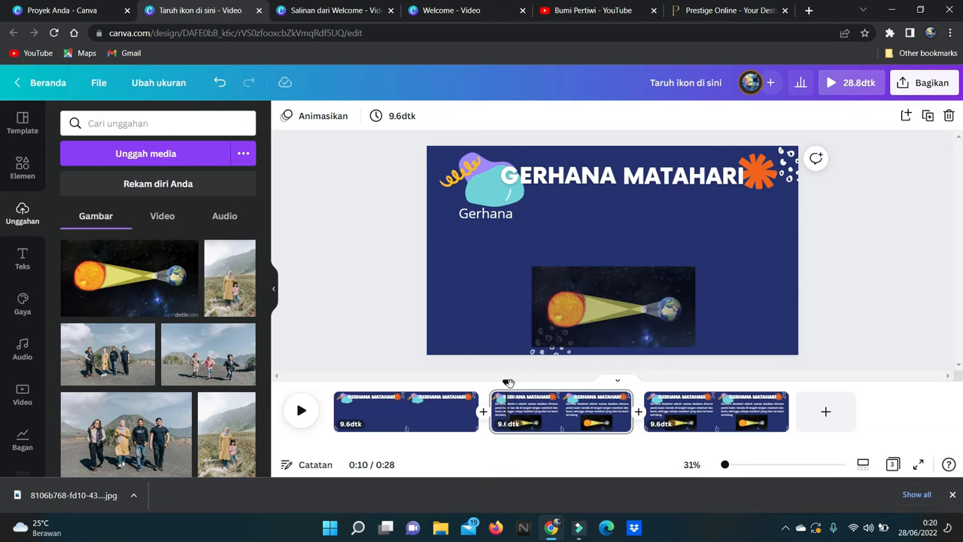
pyautogui.moveTo(509, 383); pyautogui.dragTo(460, 410)
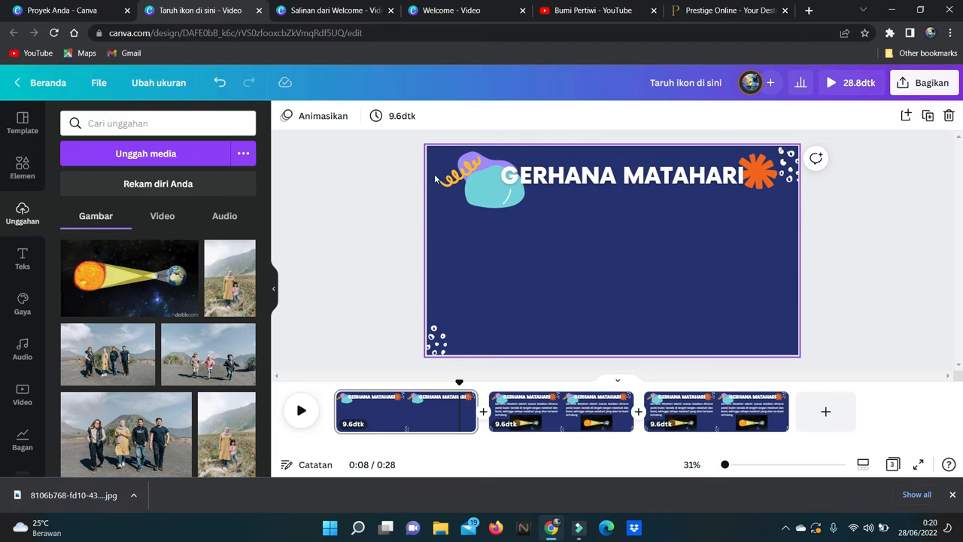
# Step: Select all elements on the first page and remove their animations
pyautogui.moveTo(428, 146); pyautogui.dragTo(822, 380)
pyautogui.moveTo(793, 350); pyautogui.dragTo(794, 353)
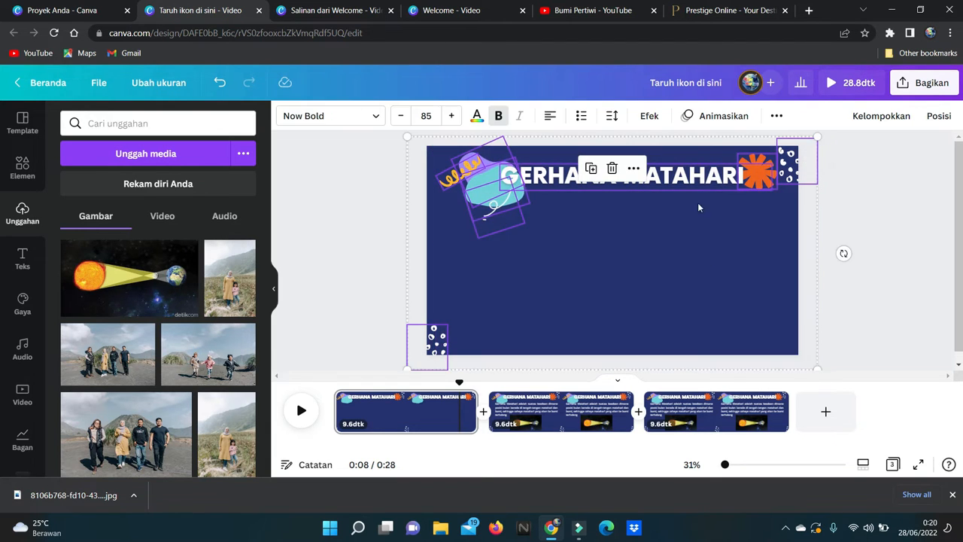
pyautogui.click(715, 116)
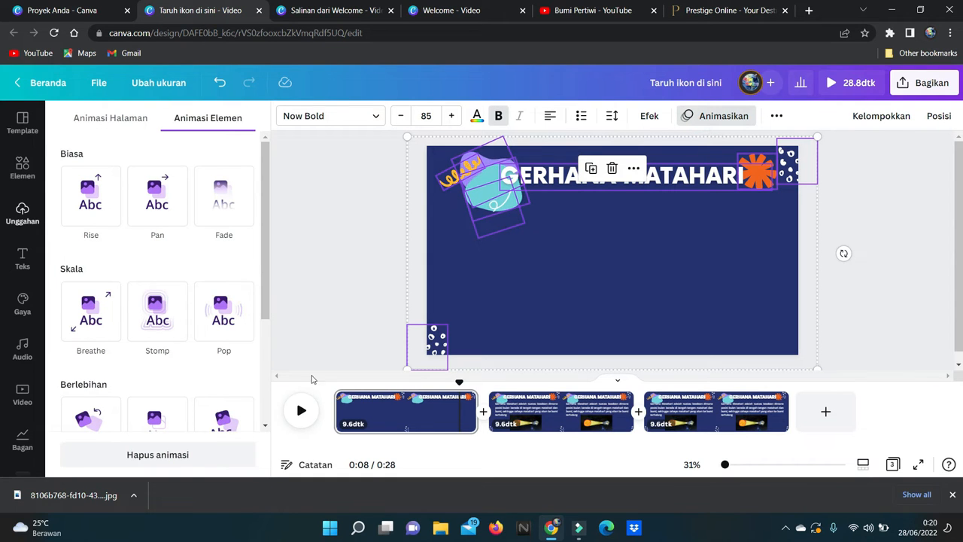
pyautogui.click(183, 456)
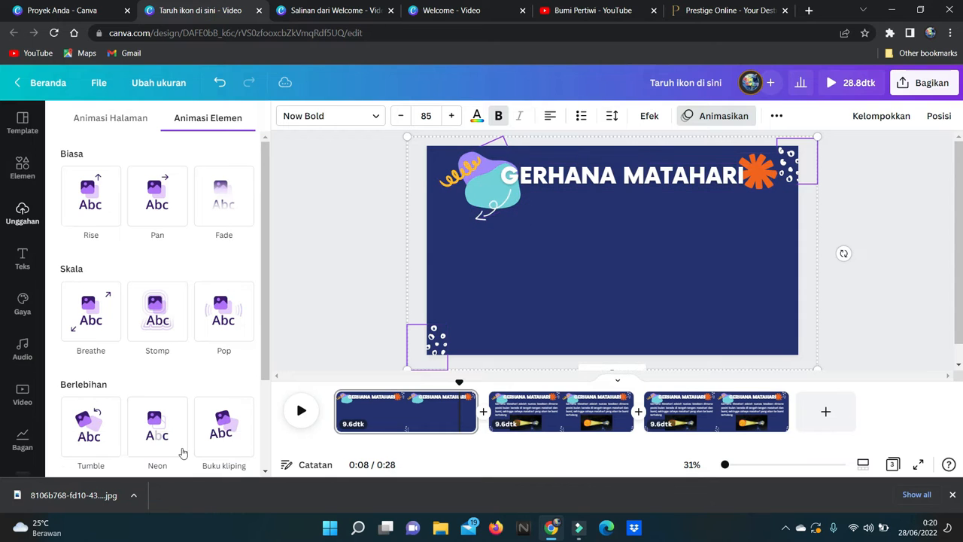
pyautogui.click(614, 261)
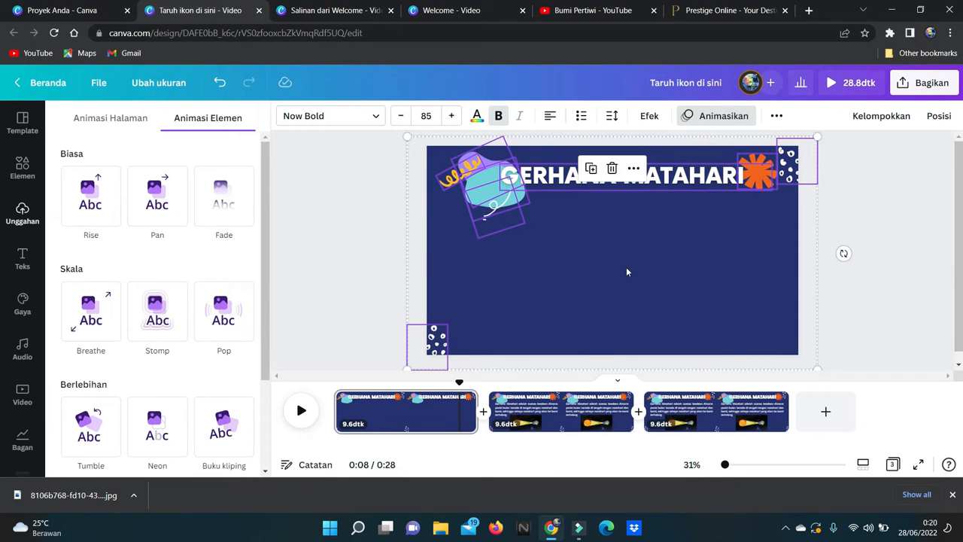
pyautogui.click(599, 251)
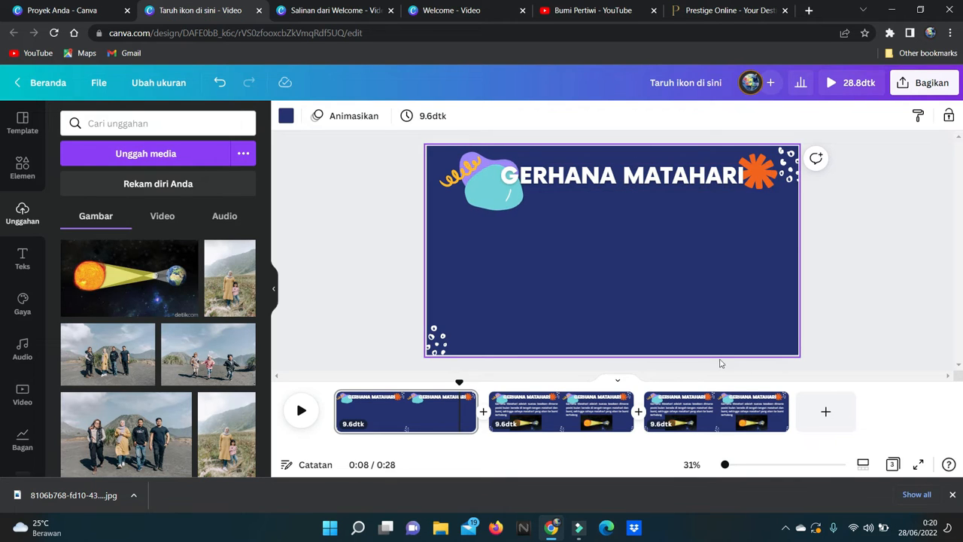
# Step: Apply the Block text animation to the GERHANA MATAHARI heading on the first page, on entry only (Saat masuk)
pyautogui.click(558, 180)
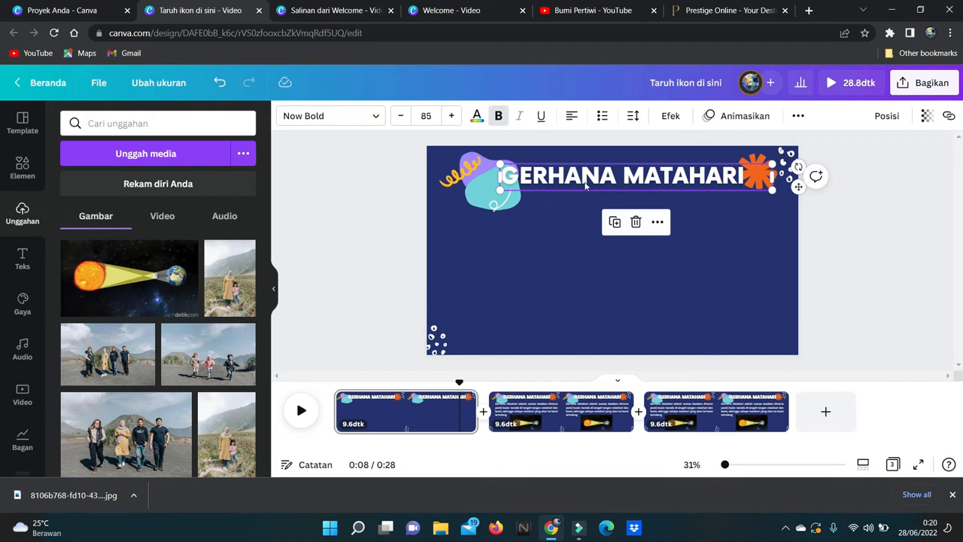
pyautogui.click(737, 116)
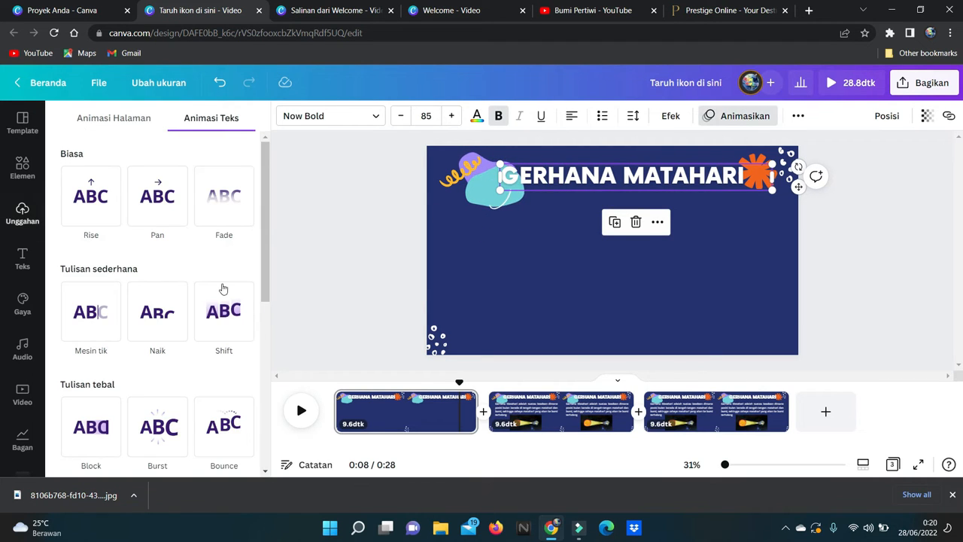
pyautogui.click(87, 441)
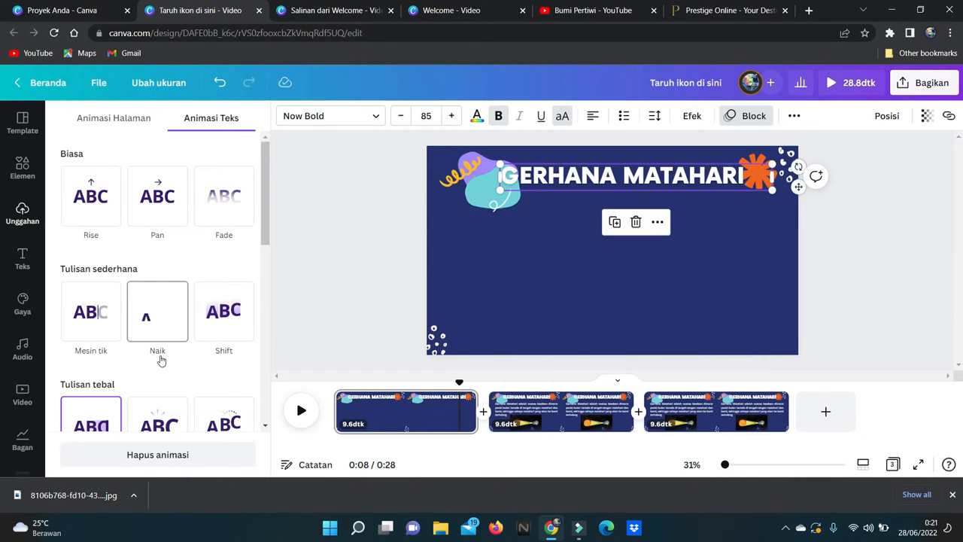
pyautogui.scroll(-5, 160, 360)
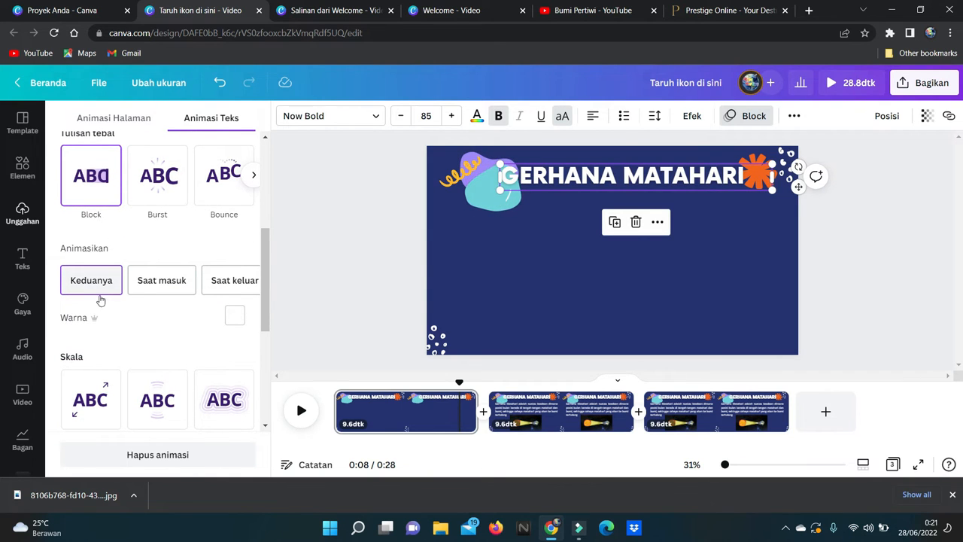
pyautogui.click(153, 287)
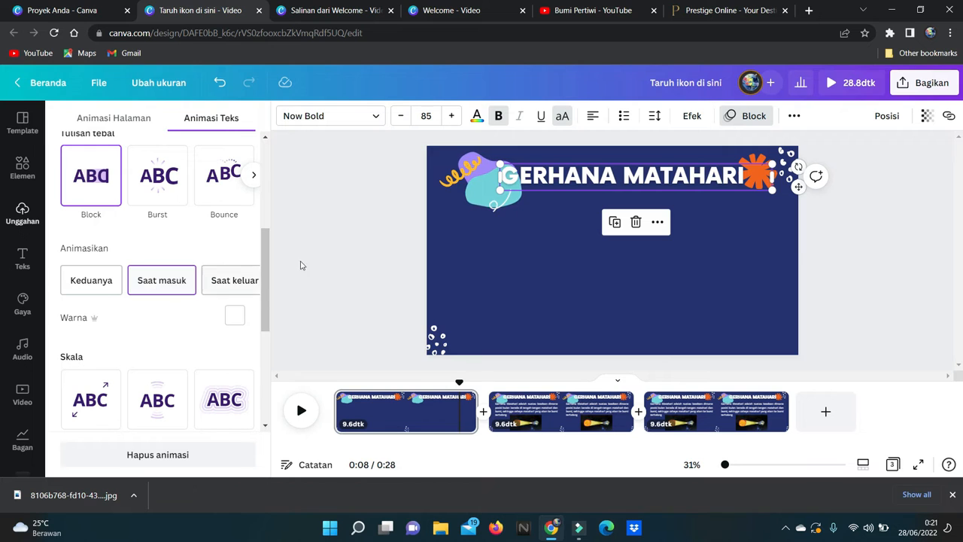
pyautogui.click(471, 251)
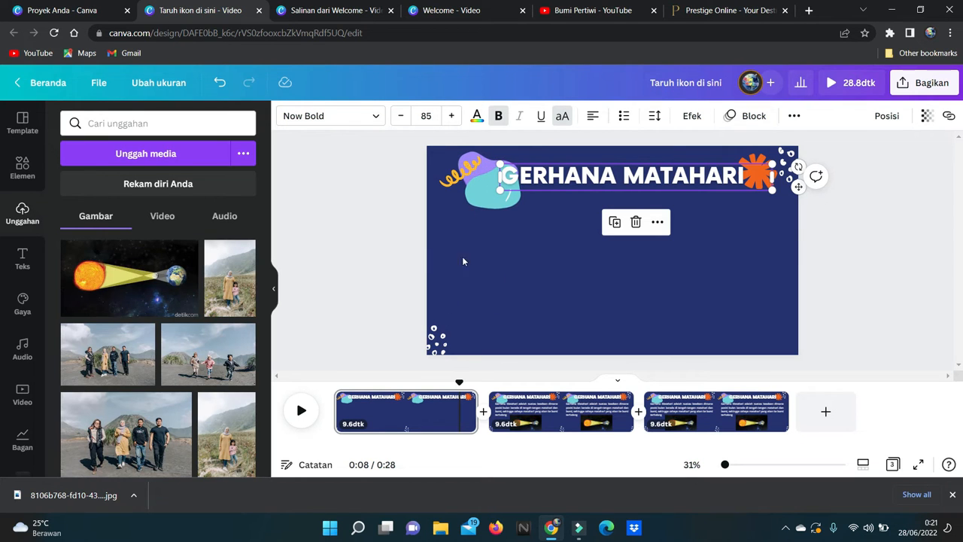
# Step: Apply the Tumble animation to the blob and squiggle decorations beside the first page's heading, on entry only (Saat masuk)
pyautogui.click(489, 240)
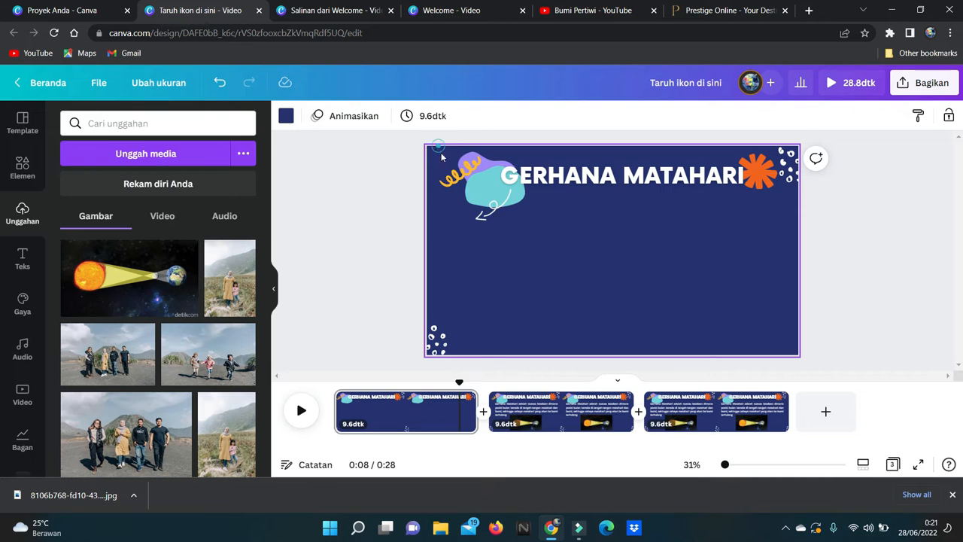
pyautogui.click(497, 212)
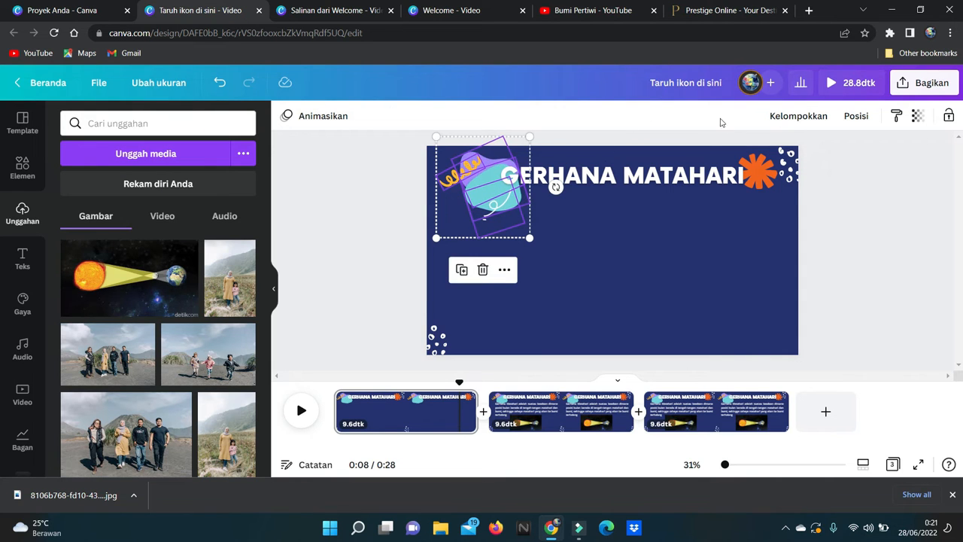
pyautogui.click(324, 118)
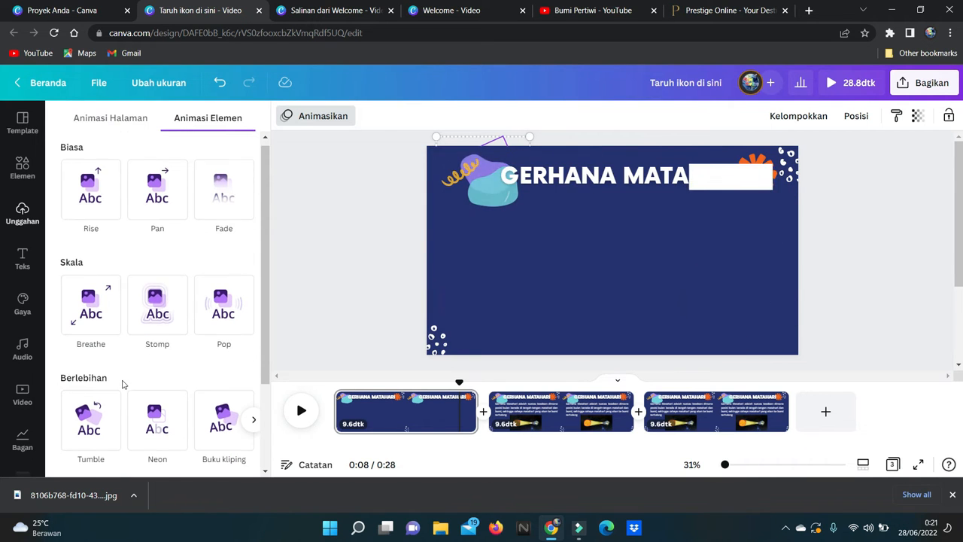
pyautogui.scroll(-1, 110, 375)
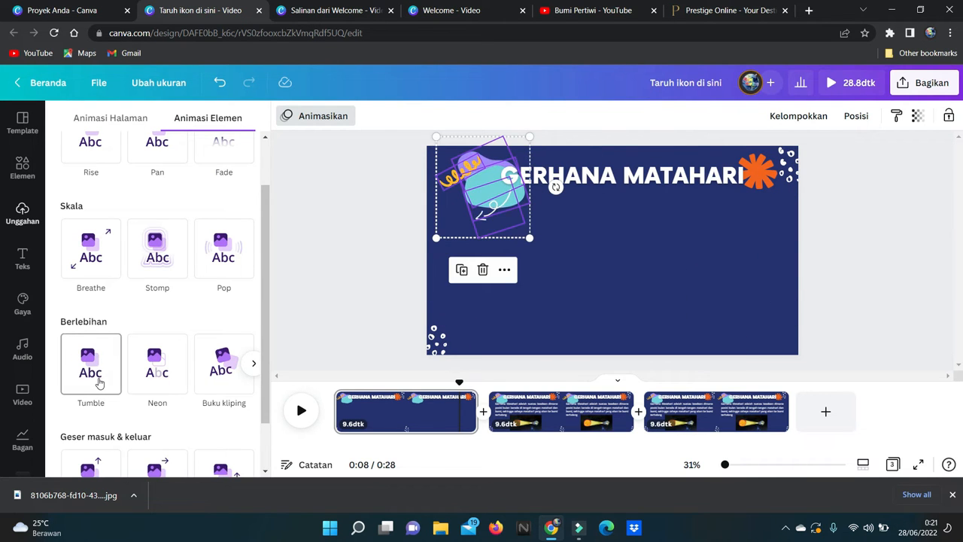
pyautogui.click(98, 382)
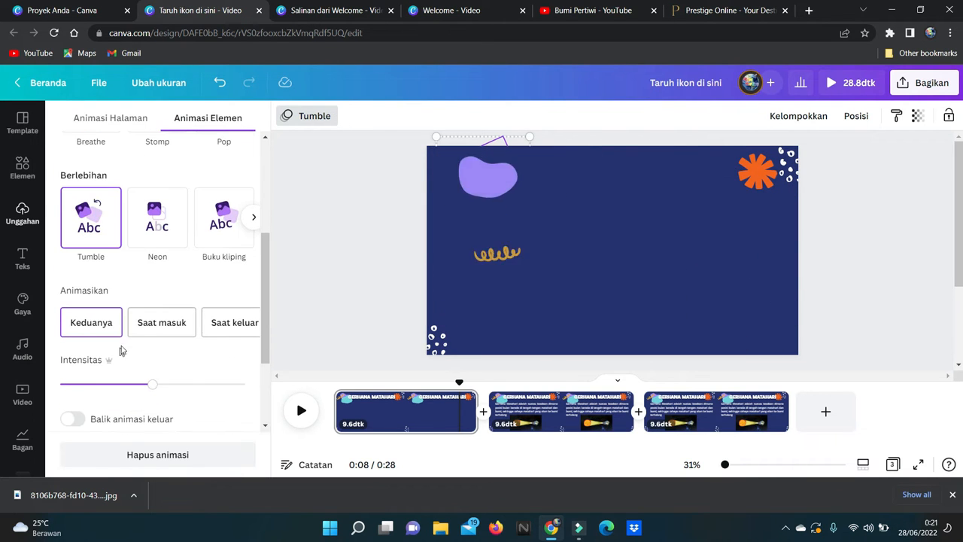
pyautogui.click(157, 326)
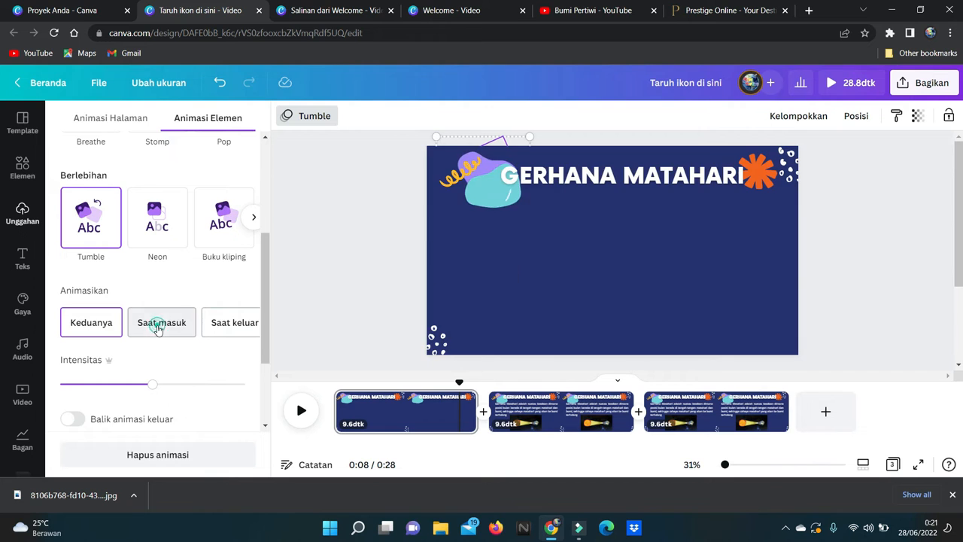
# Step: Apply the Tumble animation to the dotted decoration in the first page's lower-left corner, on entry only (Saat masuk)
pyautogui.click(442, 346)
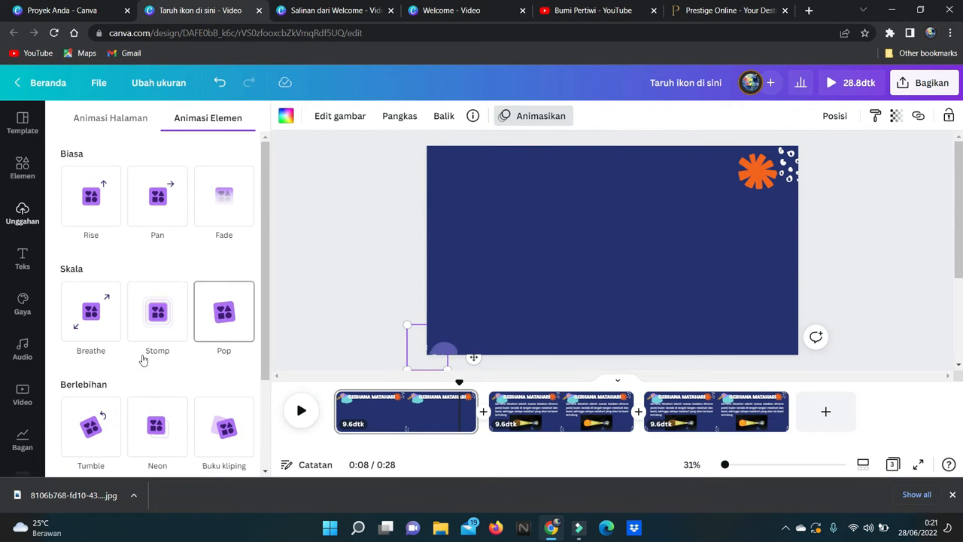
pyautogui.scroll(-2, 113, 369)
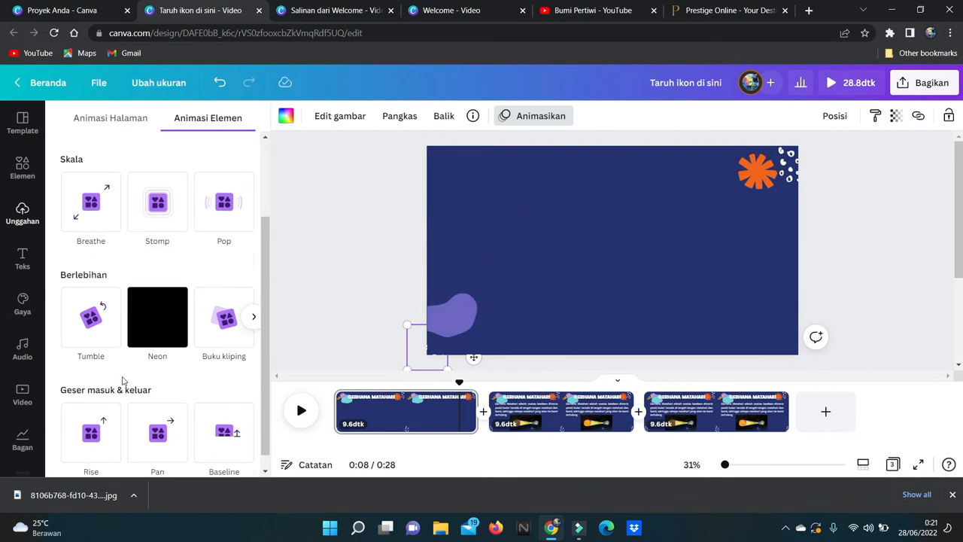
pyautogui.click(93, 318)
pyautogui.scroll(-1, 140, 359)
pyautogui.click(160, 329)
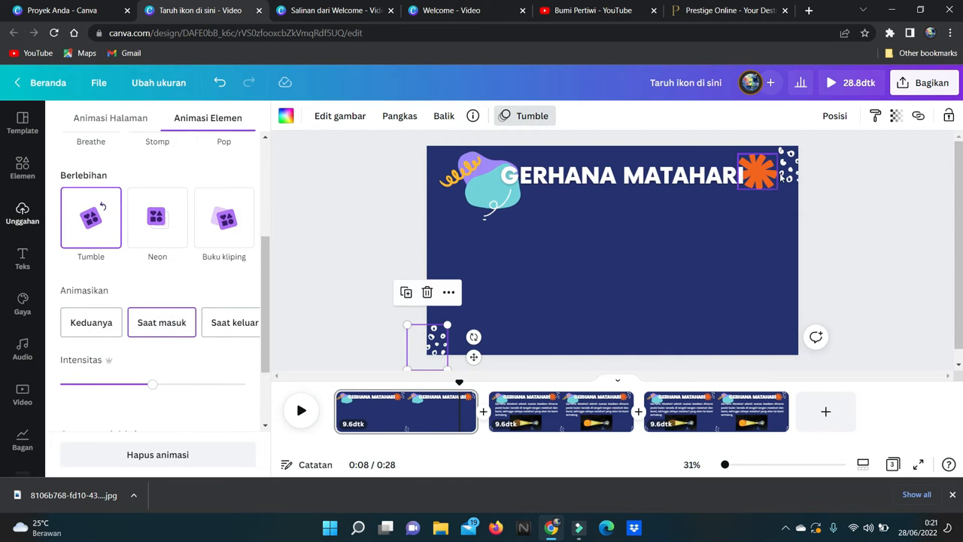
# Step: Apply the Tumble animation to the orange flower and the upper-right dotted decoration on the first page, on entry only (Saat masuk)
pyautogui.click(783, 182)
pyautogui.click(752, 206)
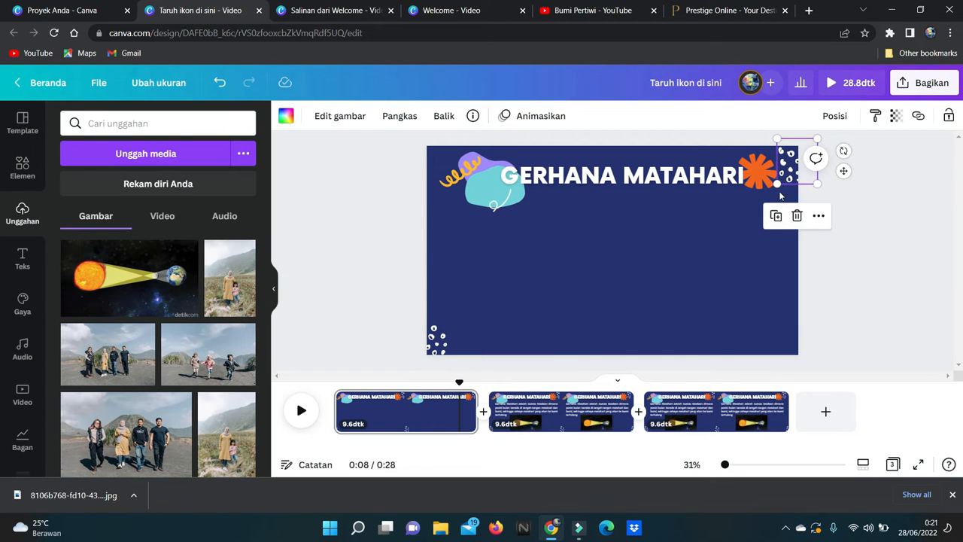
pyautogui.click(761, 218)
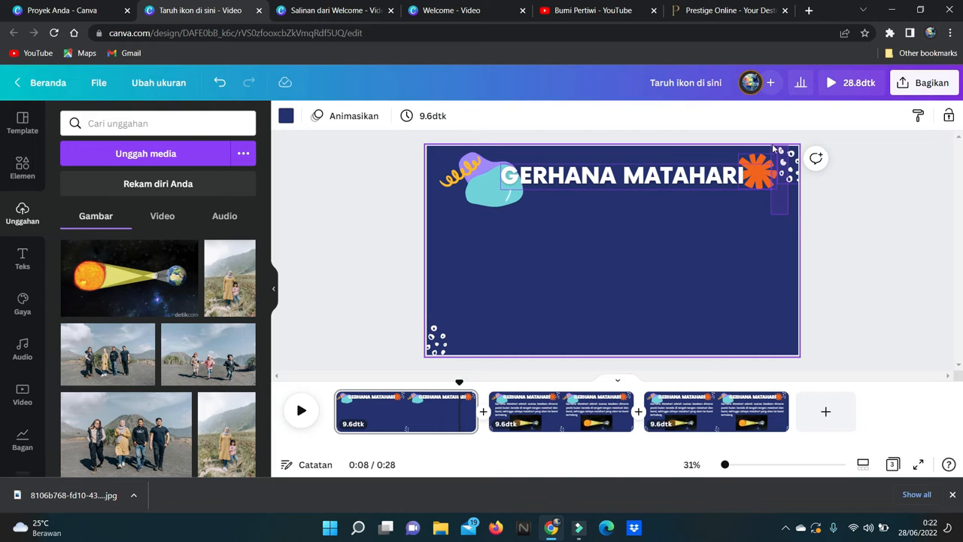
pyautogui.moveTo(775, 148); pyautogui.dragTo(842, 160)
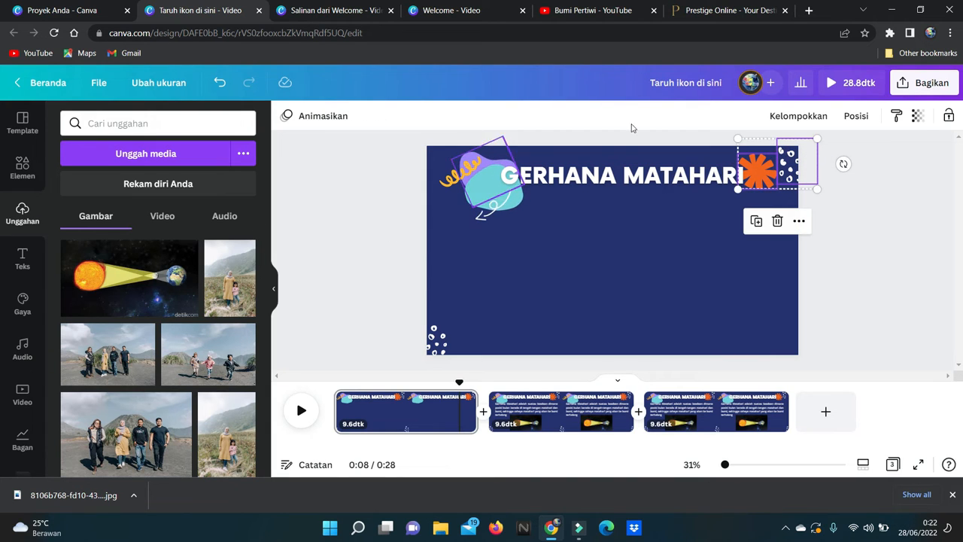
pyautogui.click(315, 116)
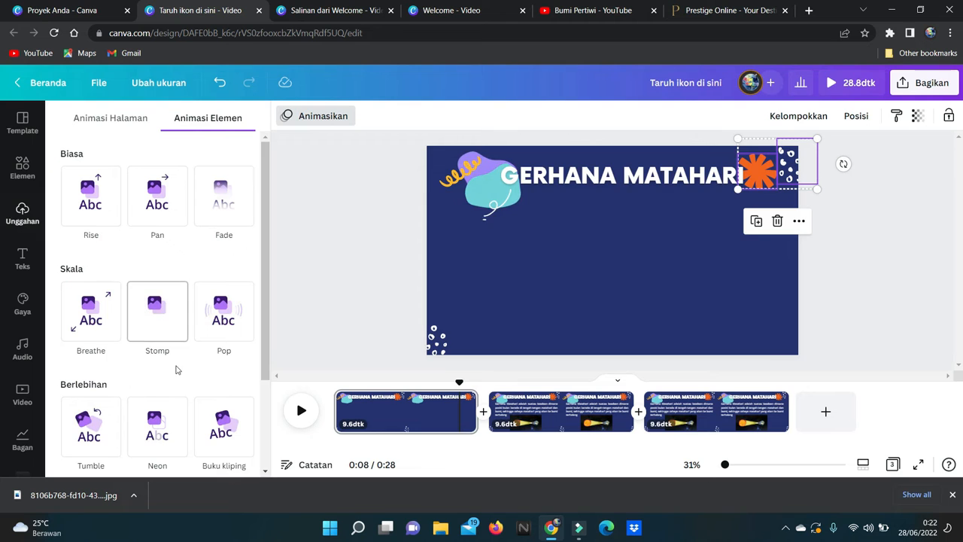
pyautogui.click(98, 438)
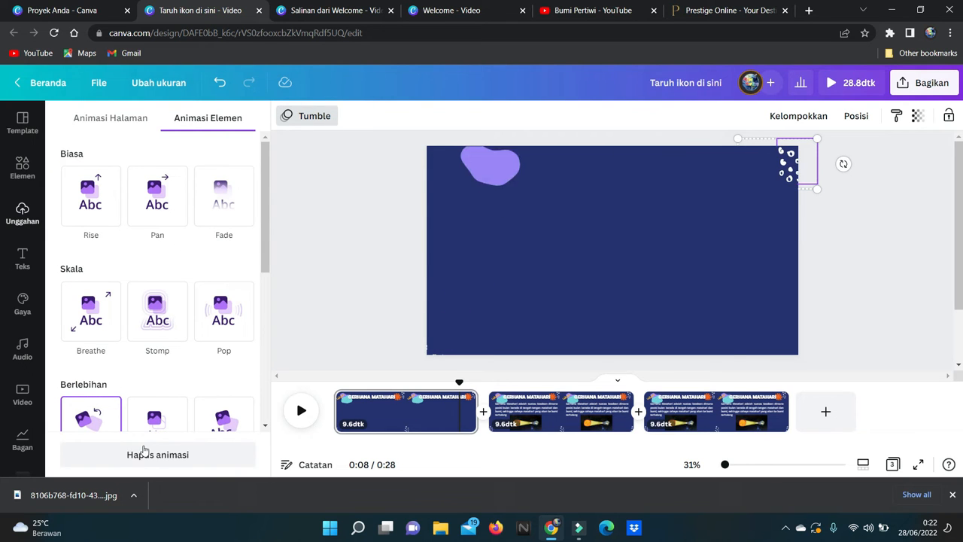
pyautogui.scroll(-1, 127, 390)
pyautogui.scroll(-1, 128, 390)
pyautogui.click(158, 410)
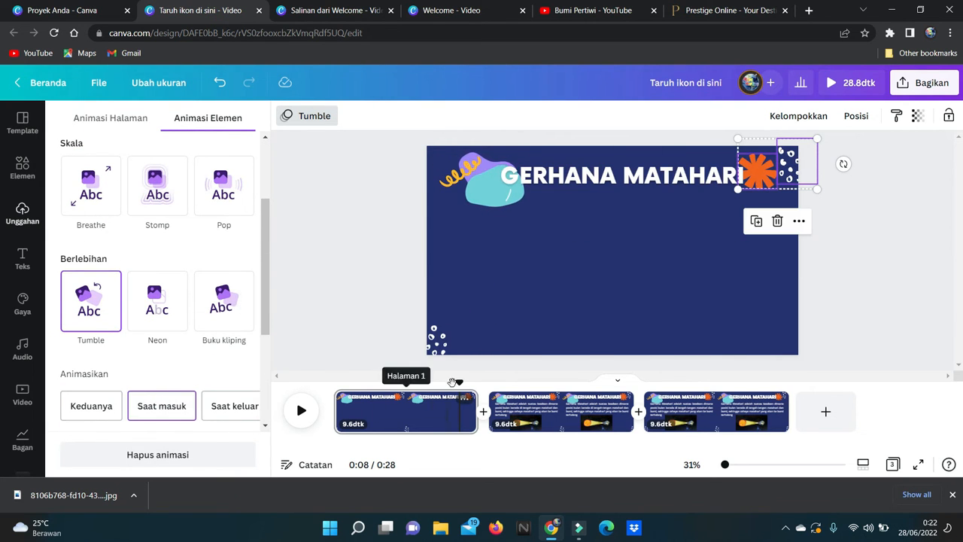
# Step: Play the video from the start and examine the transition from the heading-only page to the second page
pyautogui.click(388, 396)
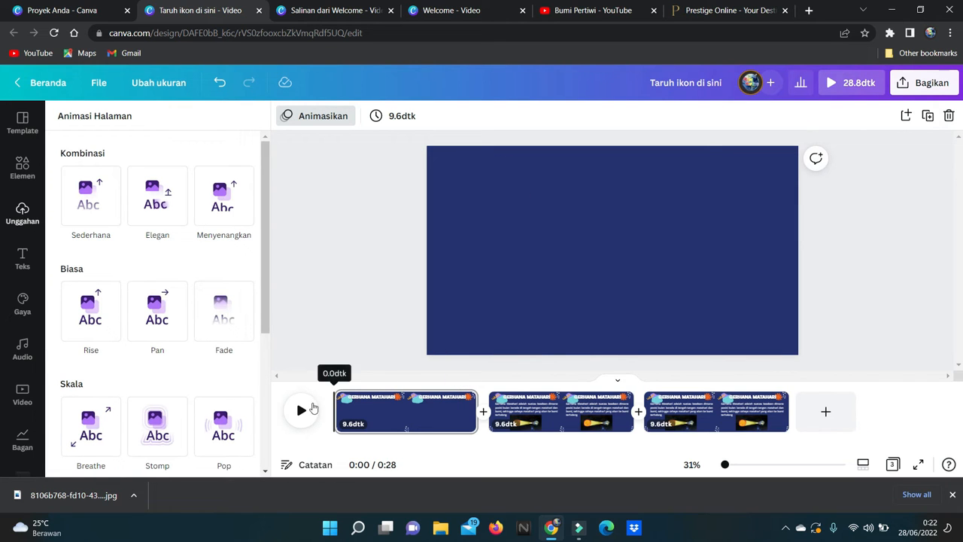
pyautogui.click(300, 412)
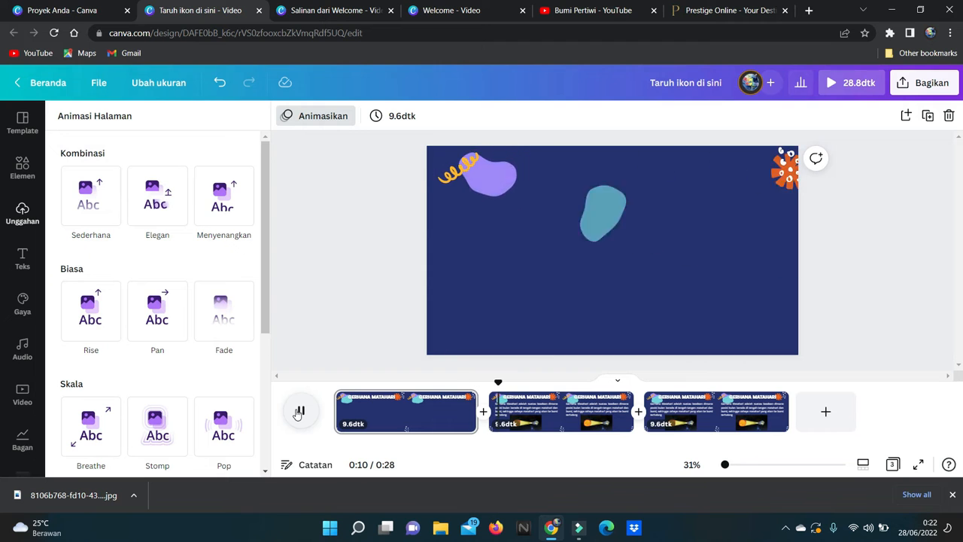
pyautogui.click(463, 263)
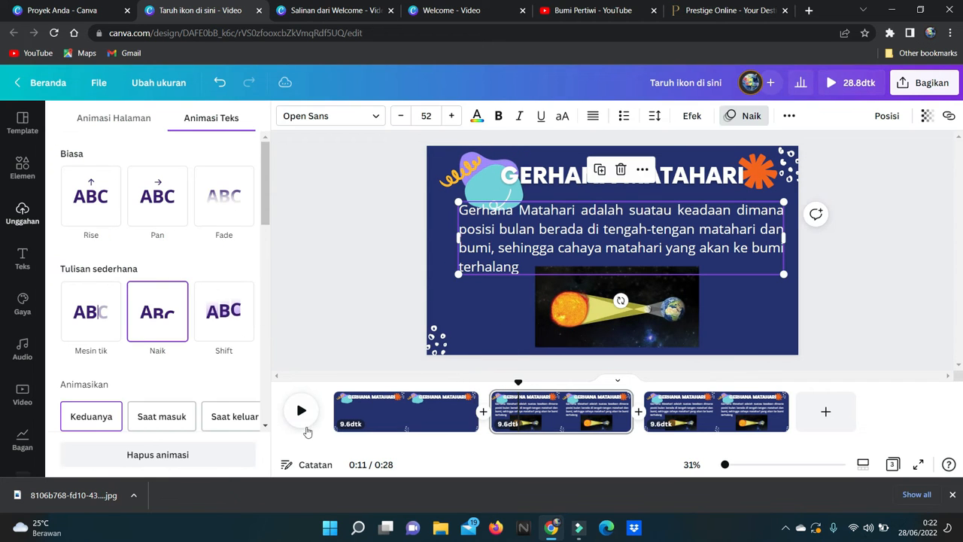
pyautogui.click(464, 394)
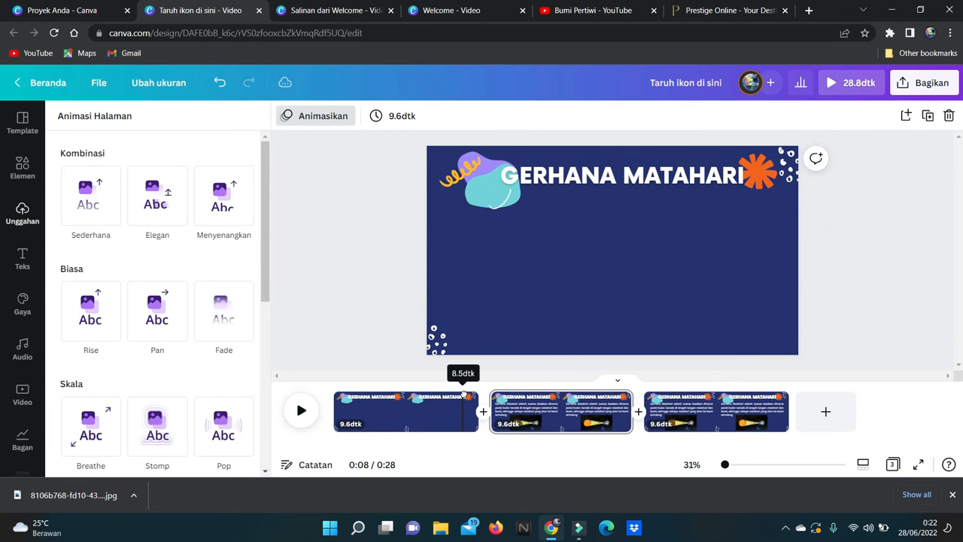
pyautogui.moveTo(463, 394); pyautogui.dragTo(527, 405)
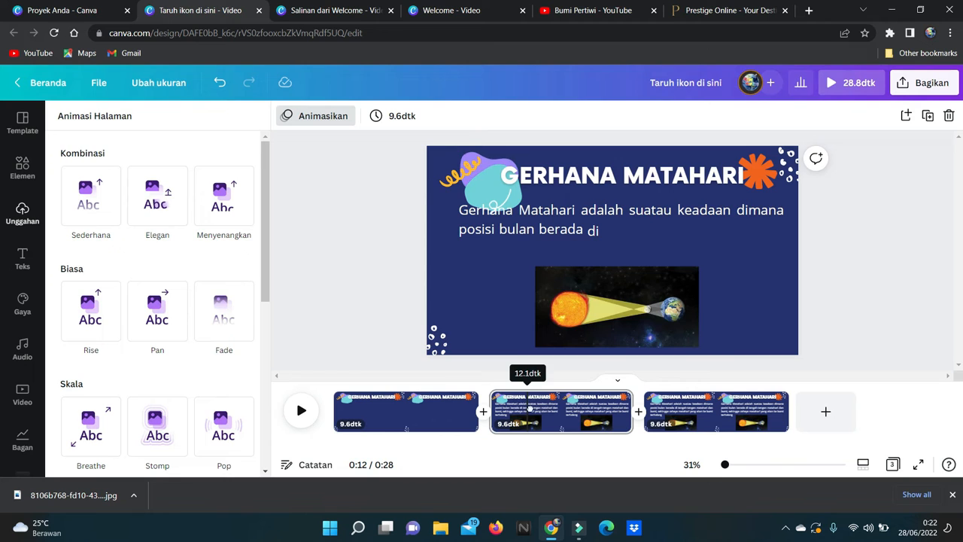
# Step: Remove the heading's animation on the second page and delete the eclipse image below the paragraph
pyautogui.click(586, 179)
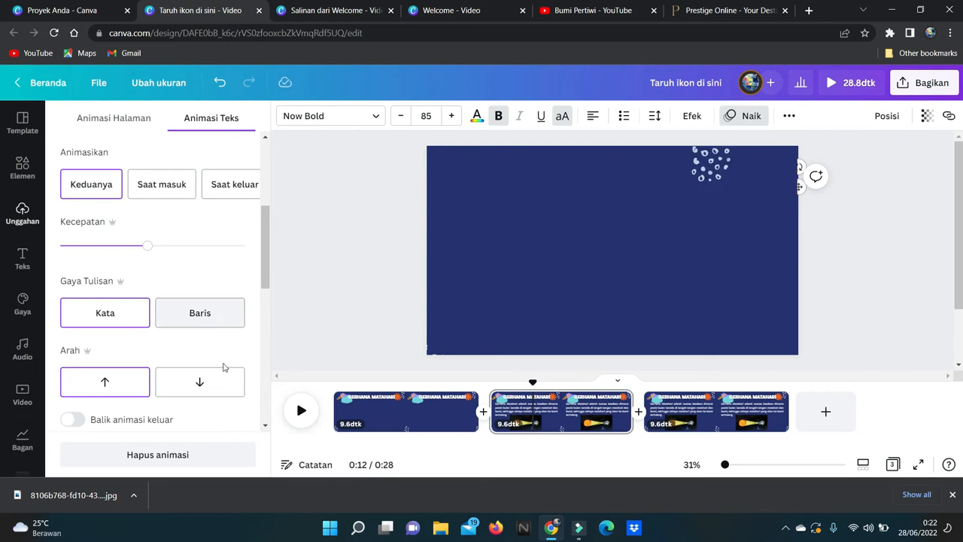
pyautogui.click(170, 455)
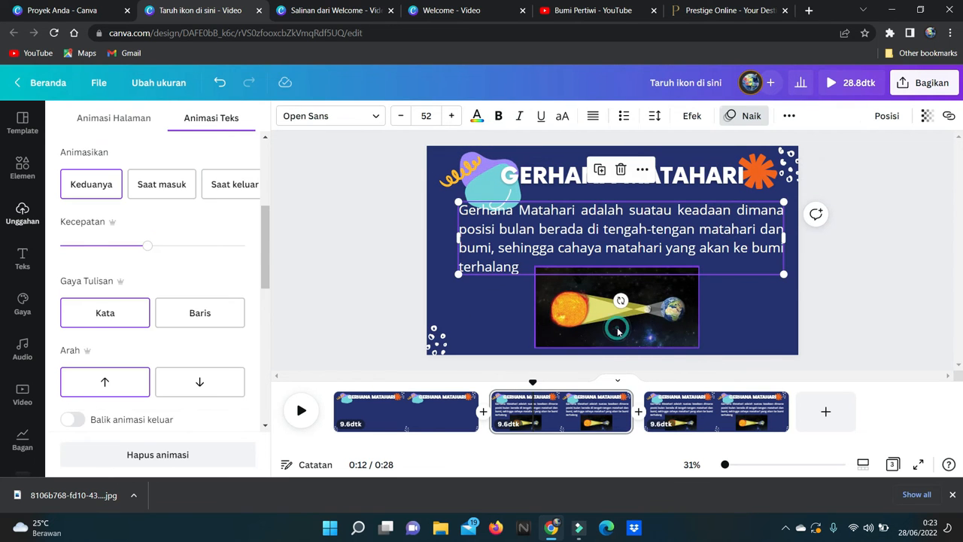
pyautogui.click(615, 333)
pyautogui.press('Delete')
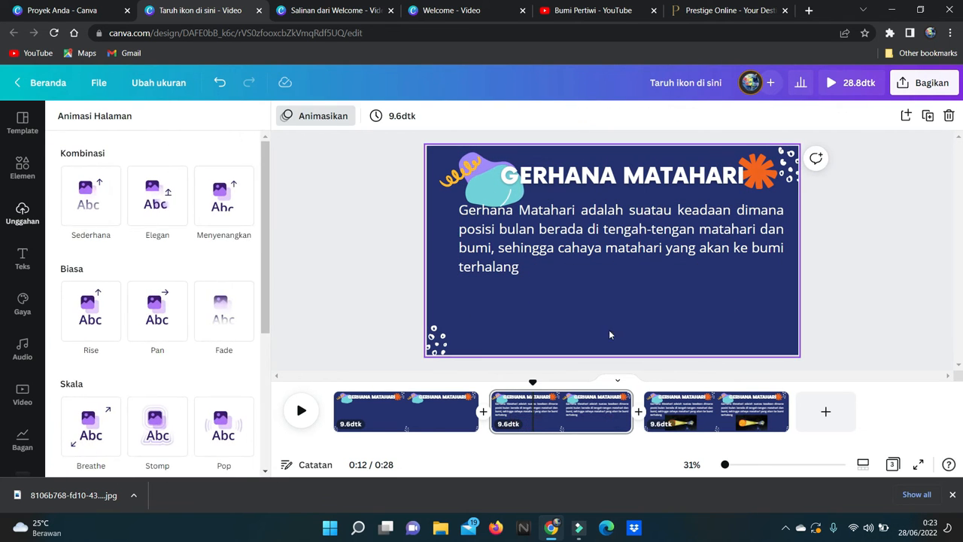
# Step: Select all elements on the second page and remove their animations
pyautogui.click(590, 309)
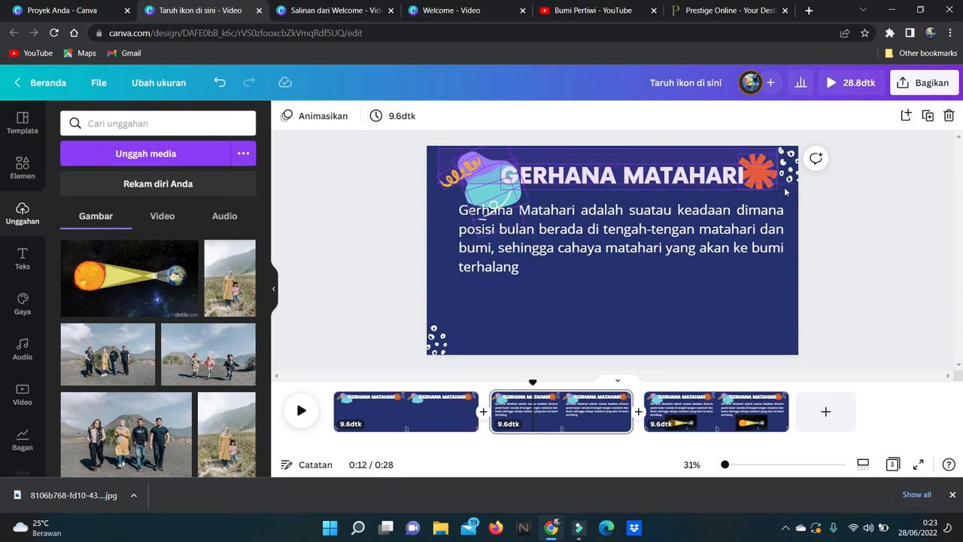
pyautogui.moveTo(765, 323); pyautogui.dragTo(793, 368)
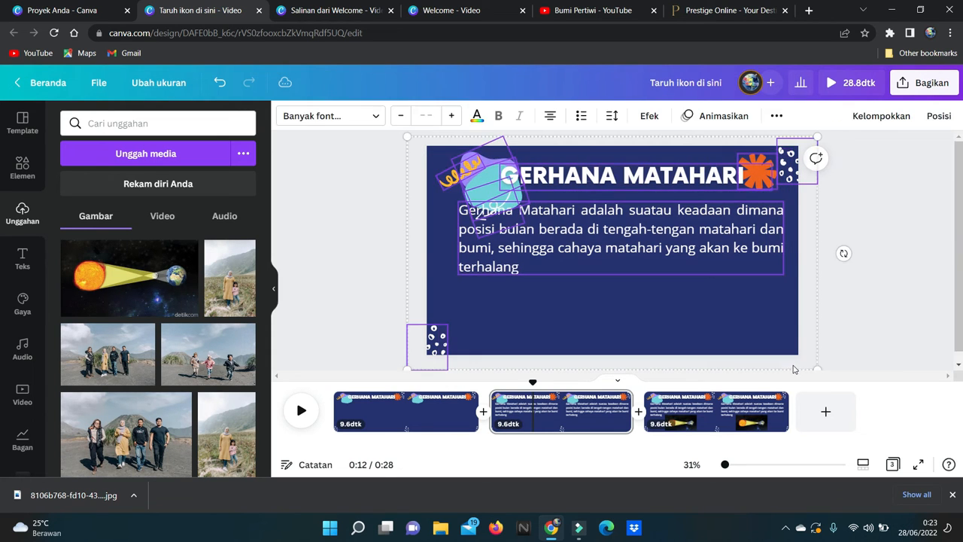
pyautogui.click(722, 118)
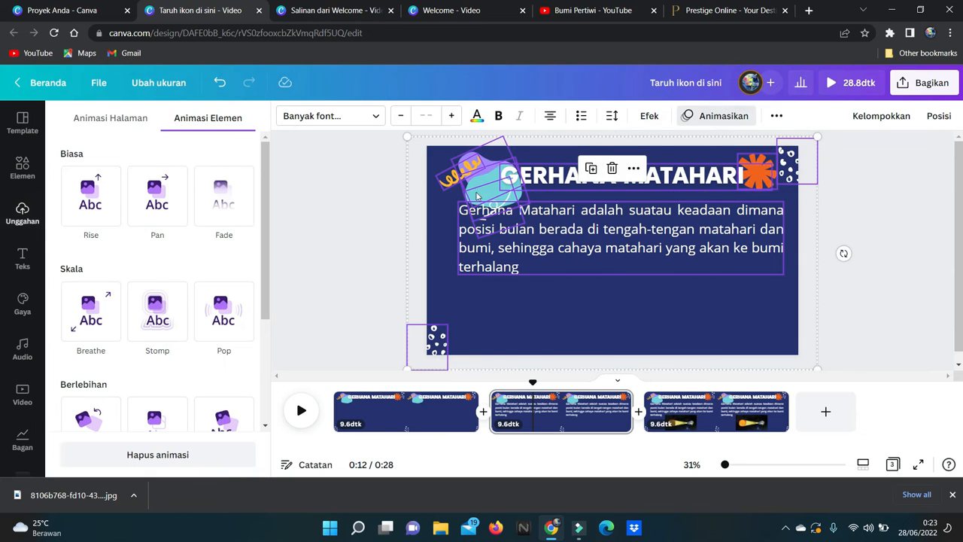
pyautogui.click(156, 457)
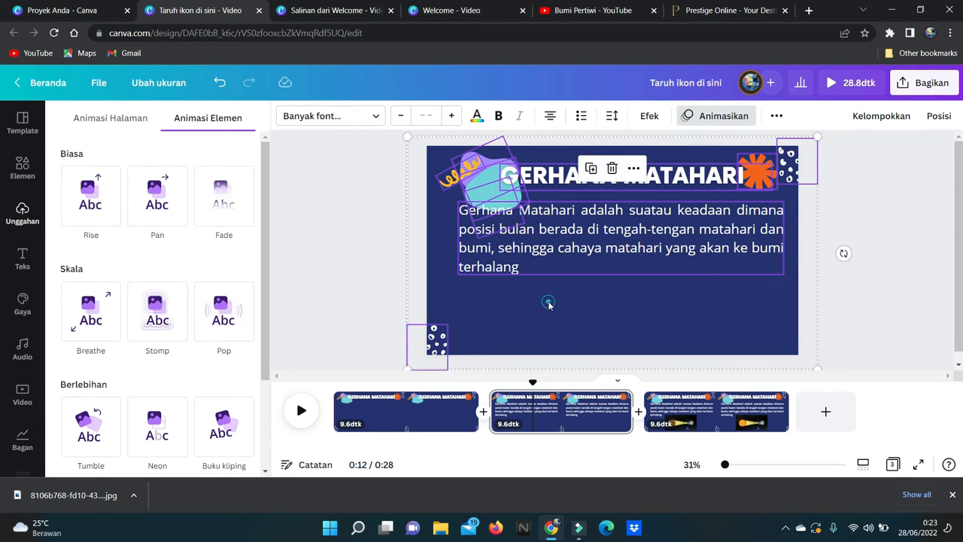
pyautogui.click(581, 282)
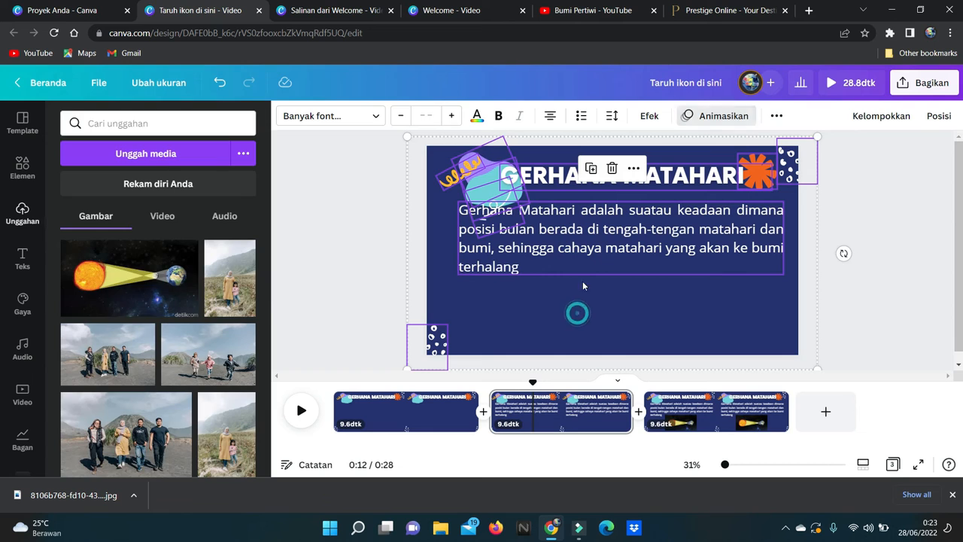
# Step: Apply the Naik text animation to the explanatory paragraph on the second page, on entry only (Saat masuk)
pyautogui.click(584, 249)
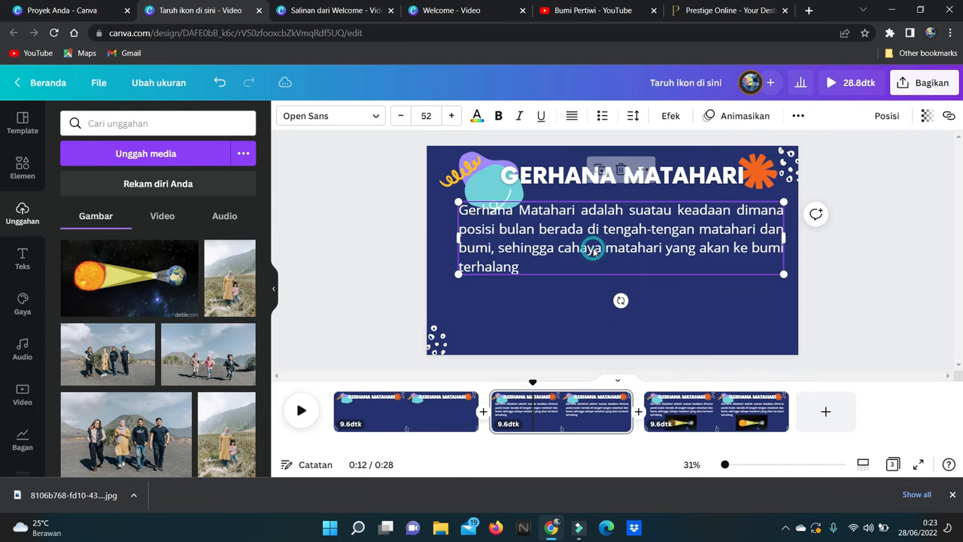
pyautogui.click(745, 117)
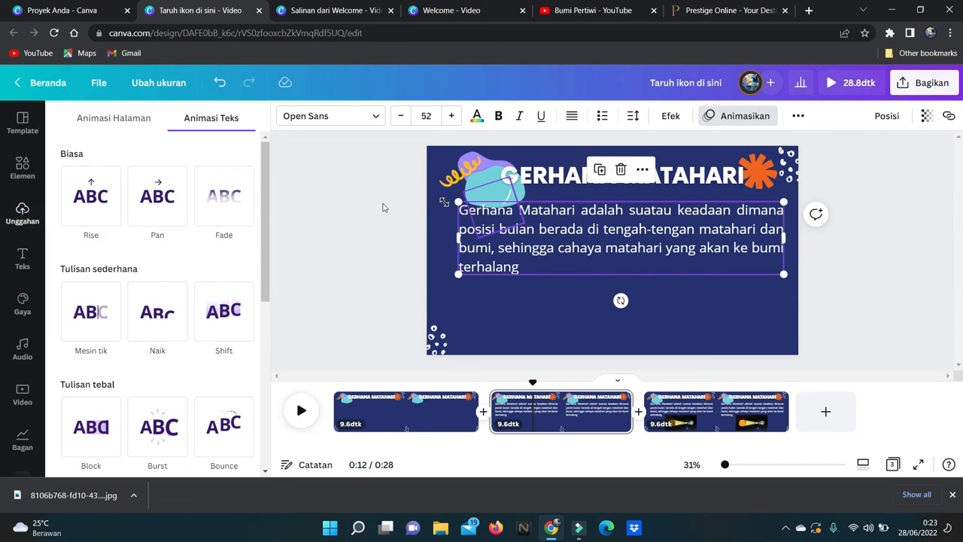
pyautogui.click(116, 323)
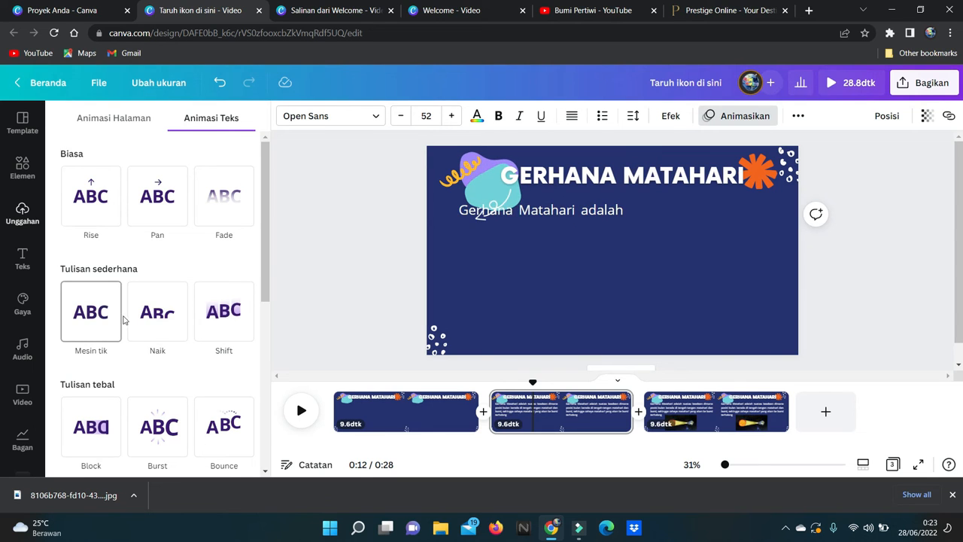
pyautogui.click(153, 321)
pyautogui.click(80, 328)
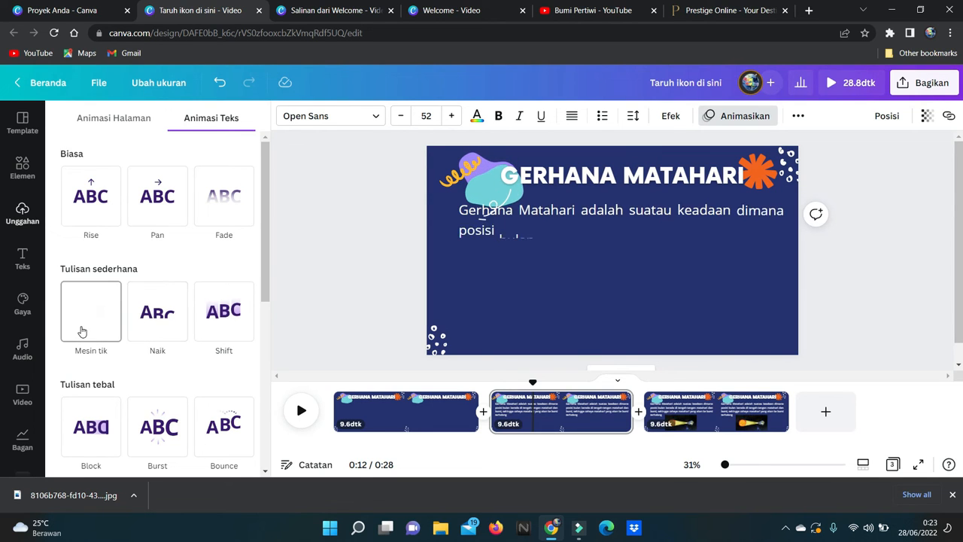
pyautogui.click(156, 322)
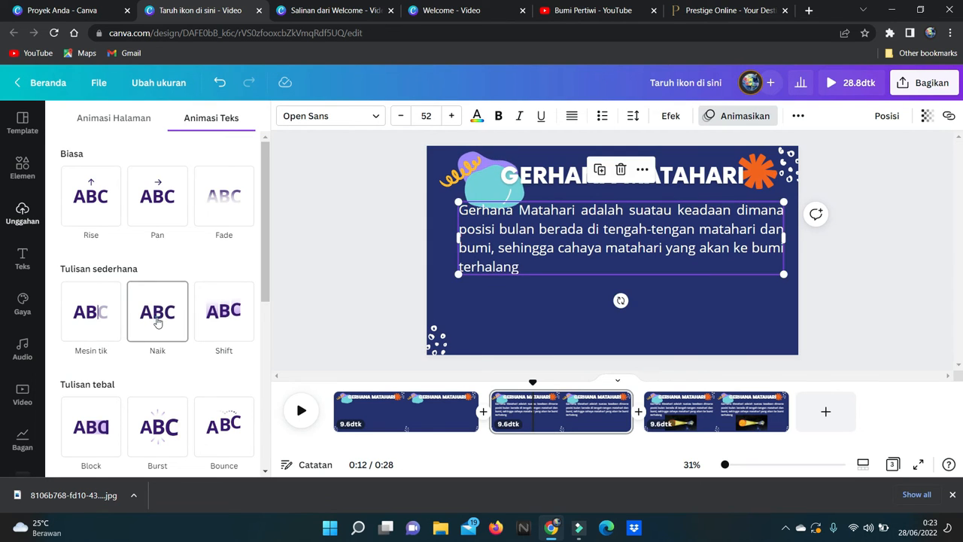
pyautogui.click(158, 322)
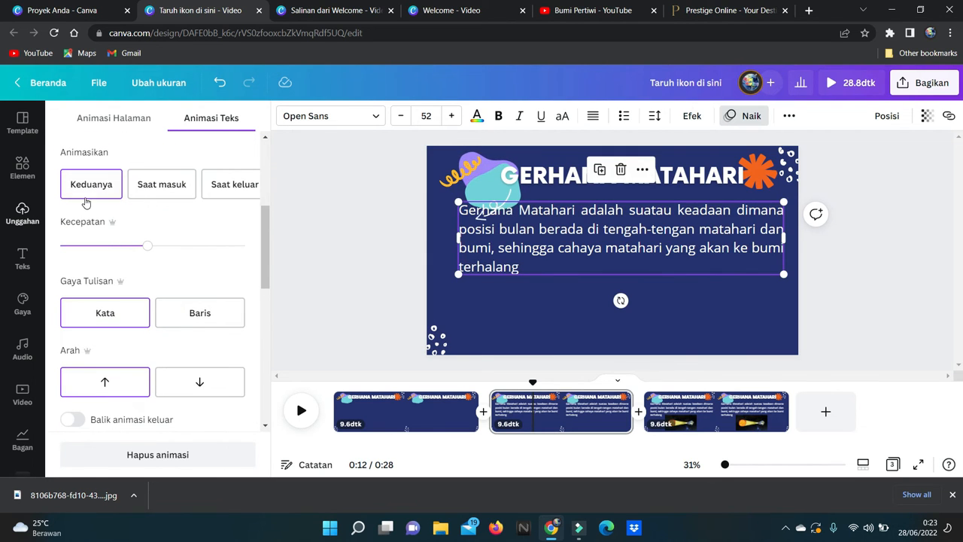
pyautogui.click(165, 190)
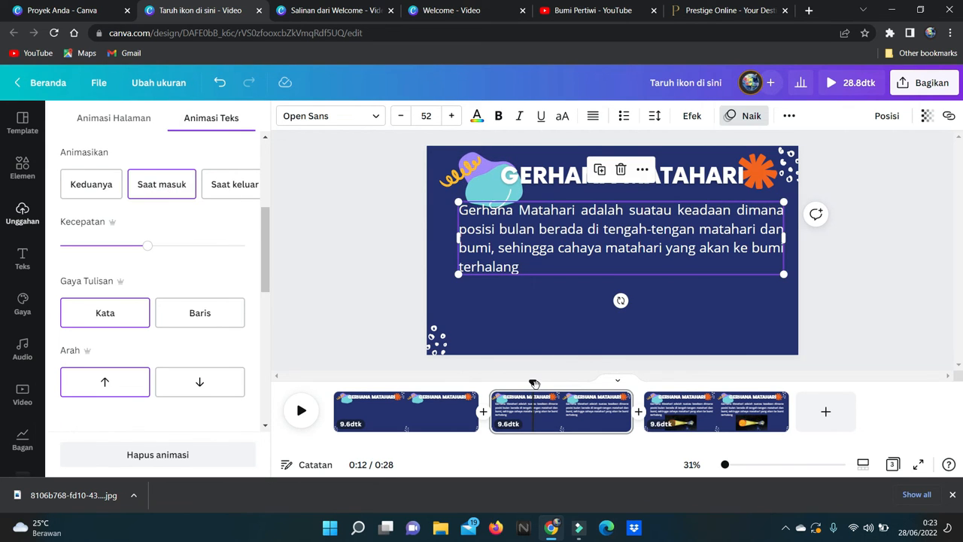
# Step: Shorten the first page to 5.6 seconds and play the video from the start through to the third page
pyautogui.click(533, 384)
pyautogui.click(451, 415)
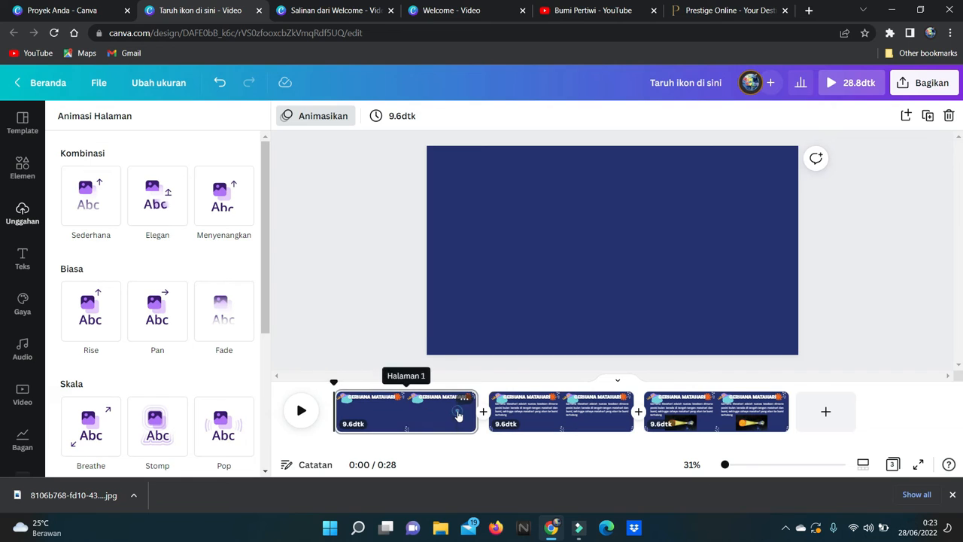
pyautogui.moveTo(477, 413); pyautogui.dragTo(419, 412)
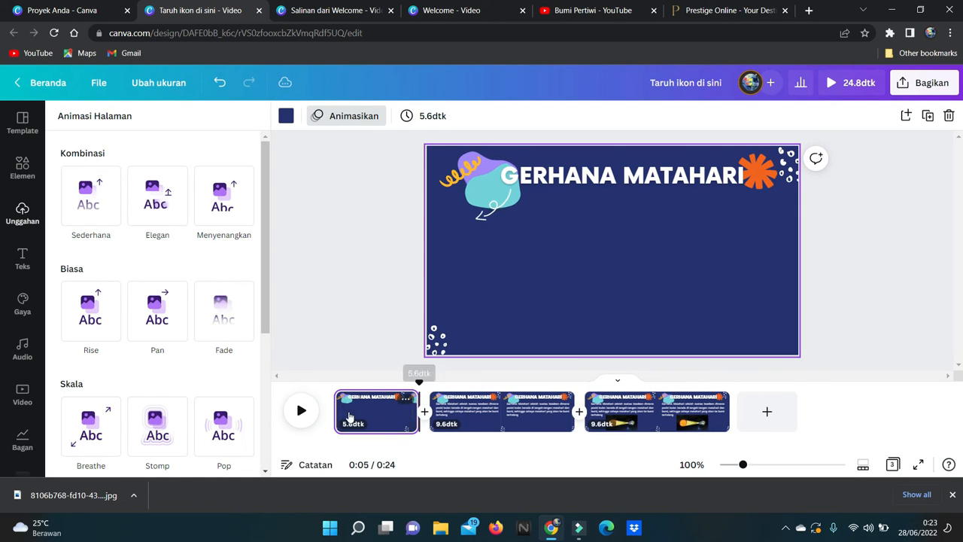
pyautogui.click(303, 409)
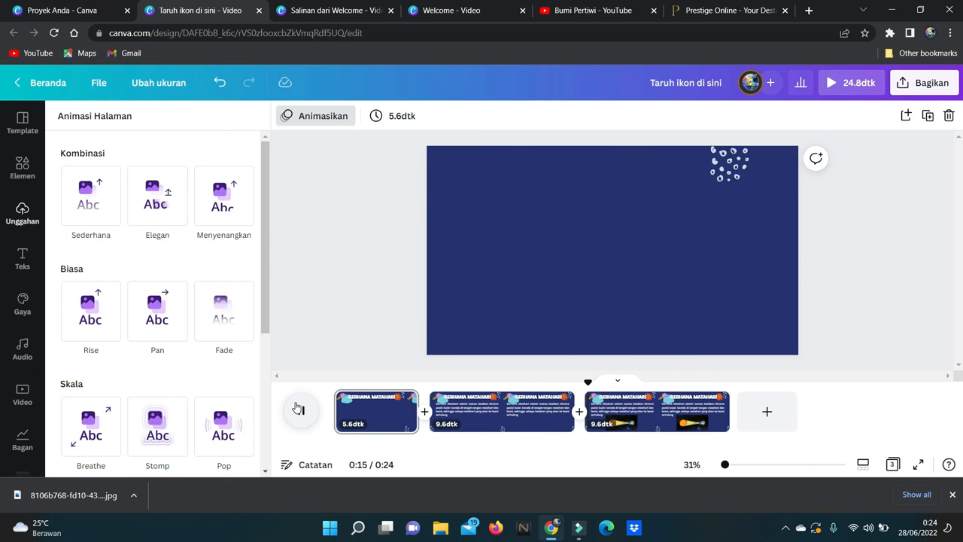
pyautogui.click(302, 411)
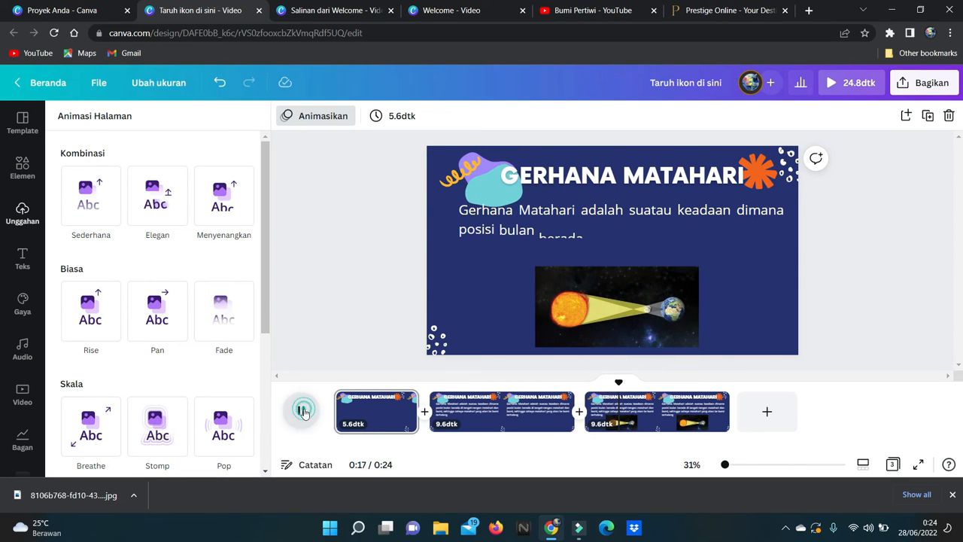
# Step: Select all elements on the third page and remove their animations
pyautogui.click(654, 426)
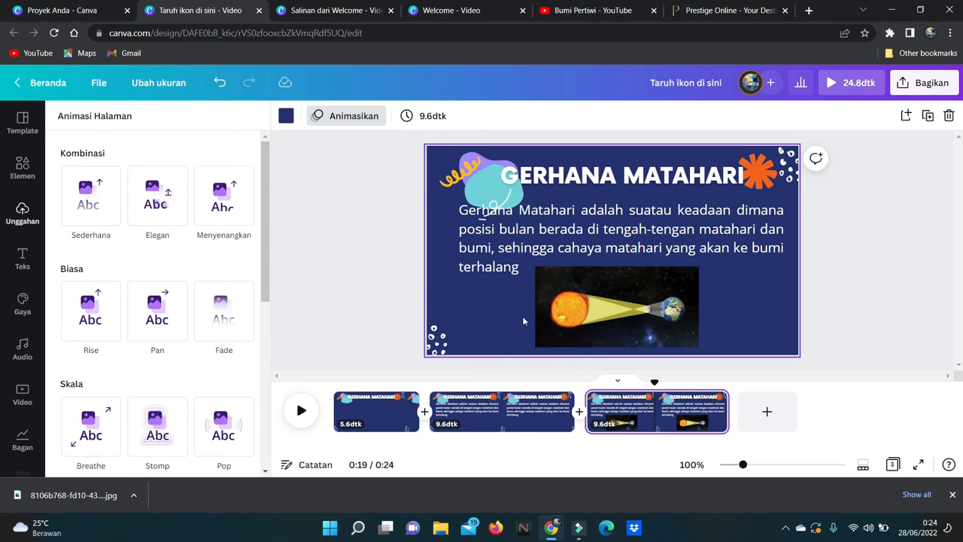
pyautogui.moveTo(425, 139); pyautogui.dragTo(798, 367)
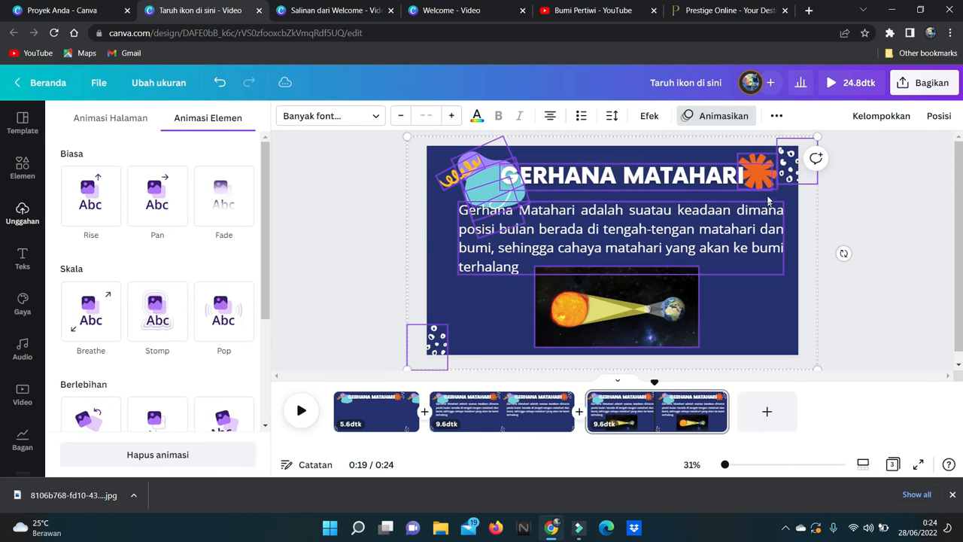
pyautogui.click(717, 116)
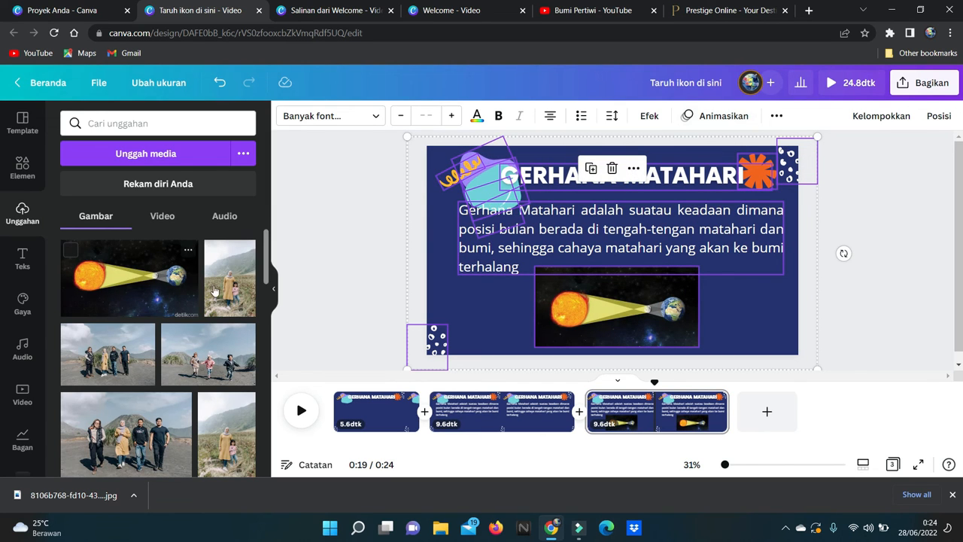
pyautogui.click(737, 124)
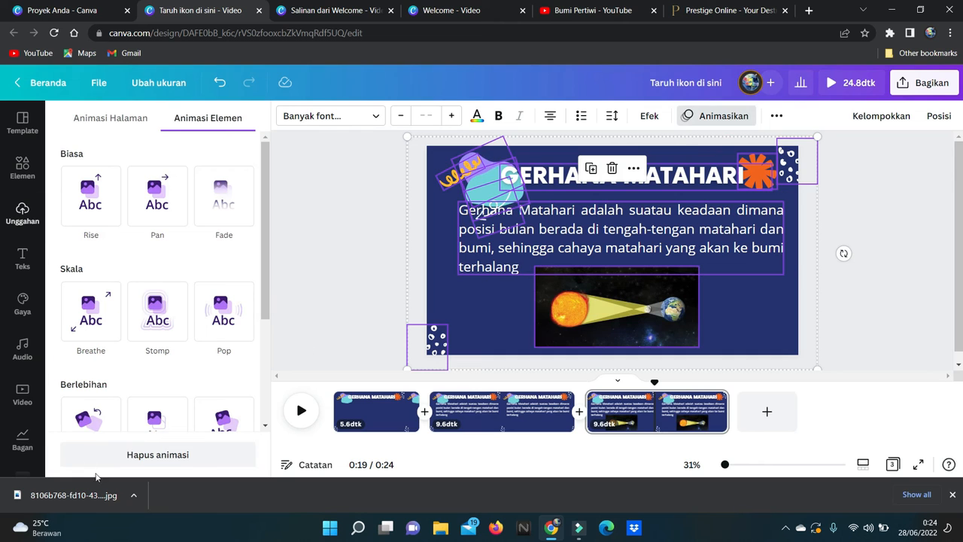
pyautogui.click(129, 455)
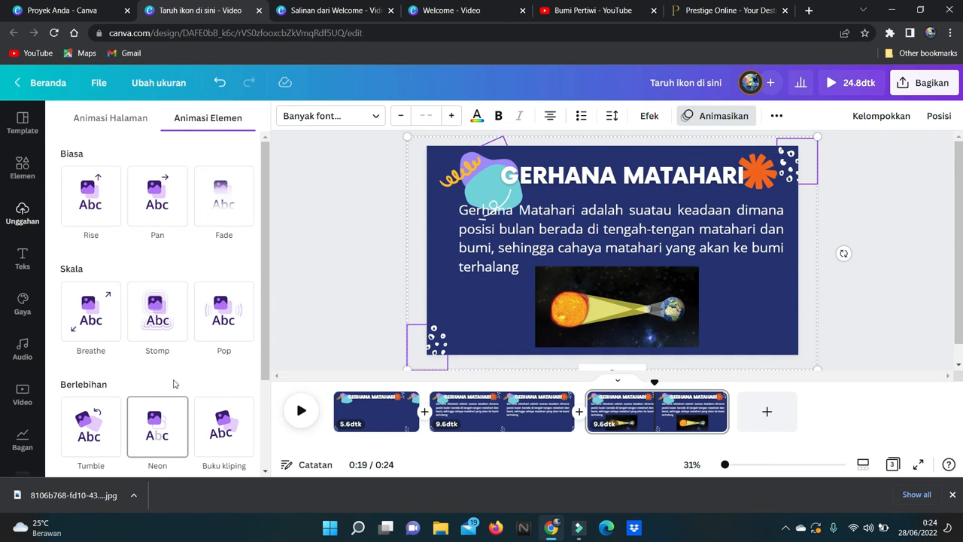
pyautogui.scroll(-3, 167, 379)
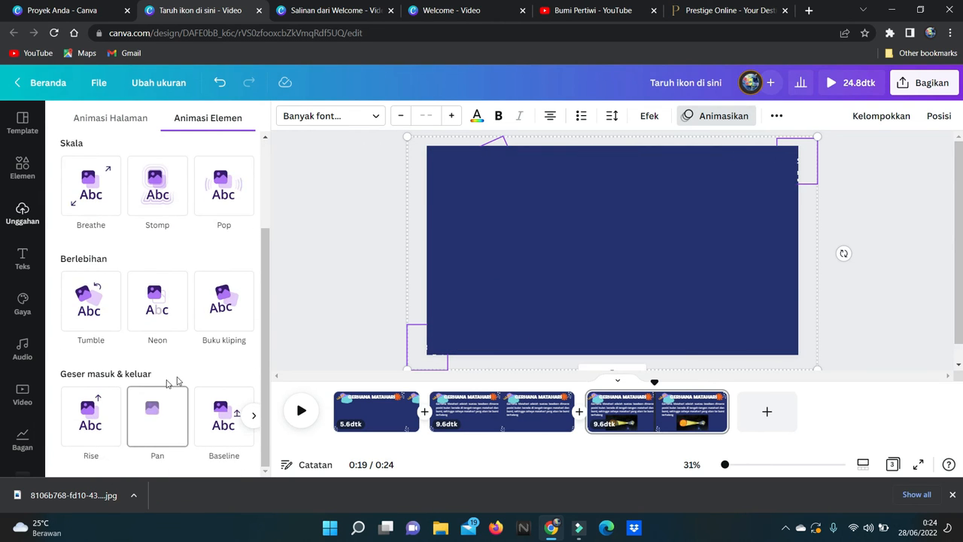
pyautogui.press('Escape')
pyautogui.click(749, 298)
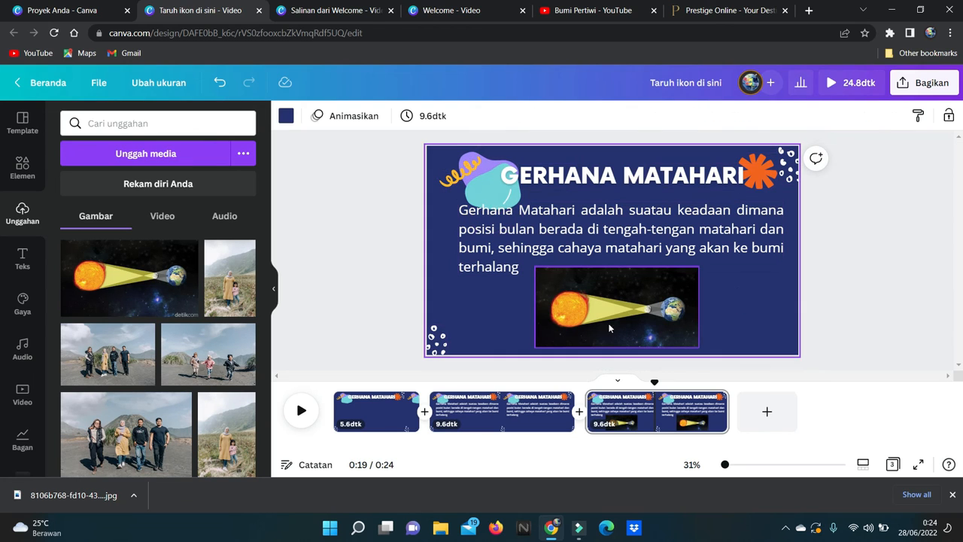
# Step: Apply the Rise photo animation to the eclipse image on the third page, on entry only (Saat masuk)
pyautogui.click(618, 317)
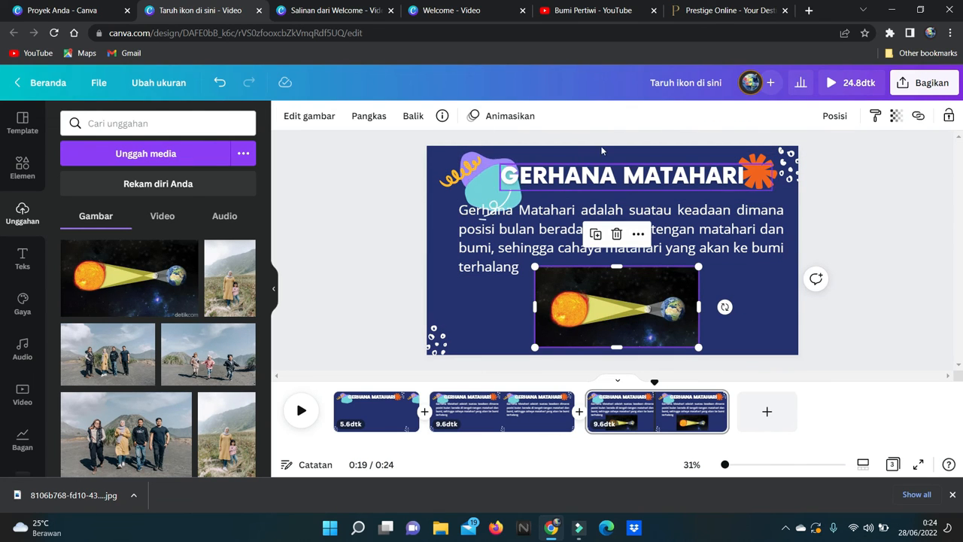
pyautogui.click(505, 116)
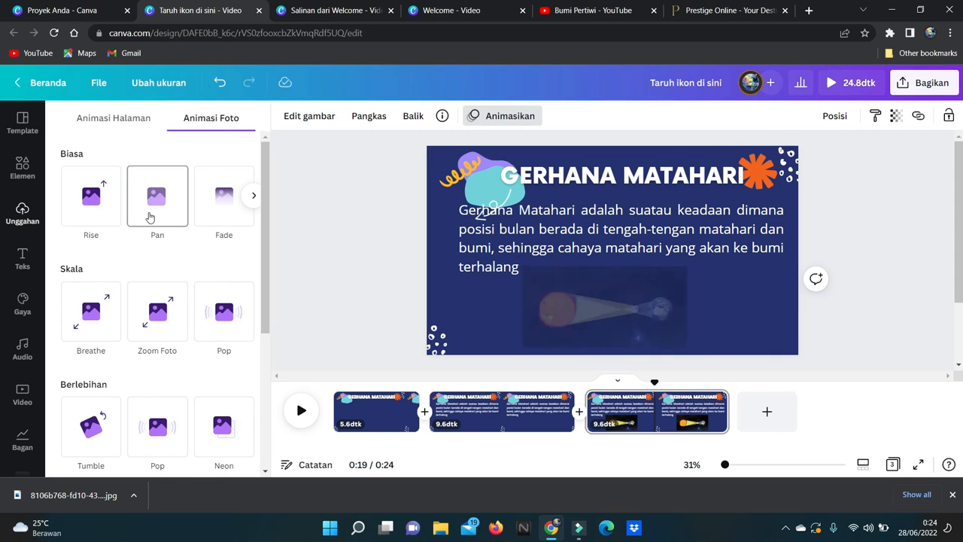
pyautogui.click(93, 210)
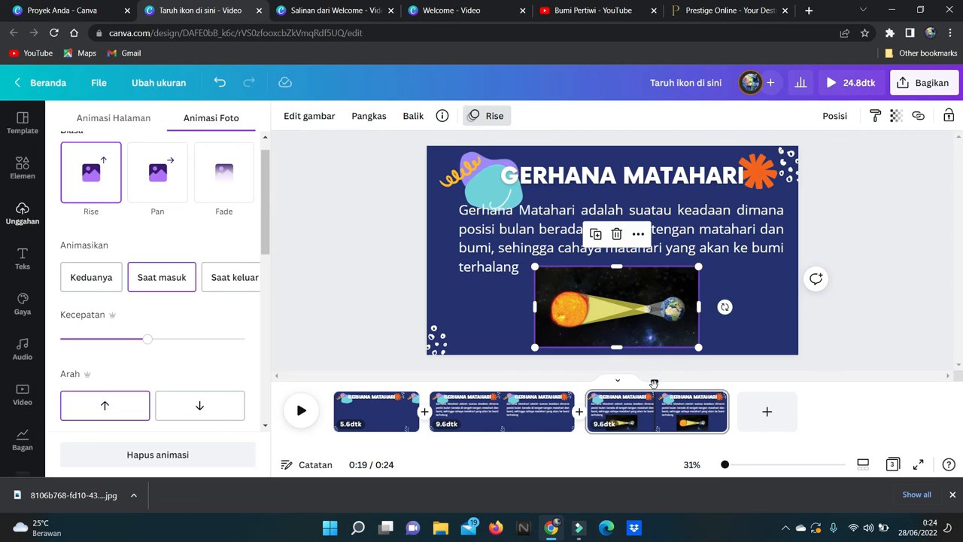
# Step: Play the video from the start and examine how the heading, paragraph and eclipse image appear across the three pages
pyautogui.click(301, 411)
pyautogui.click(301, 411)
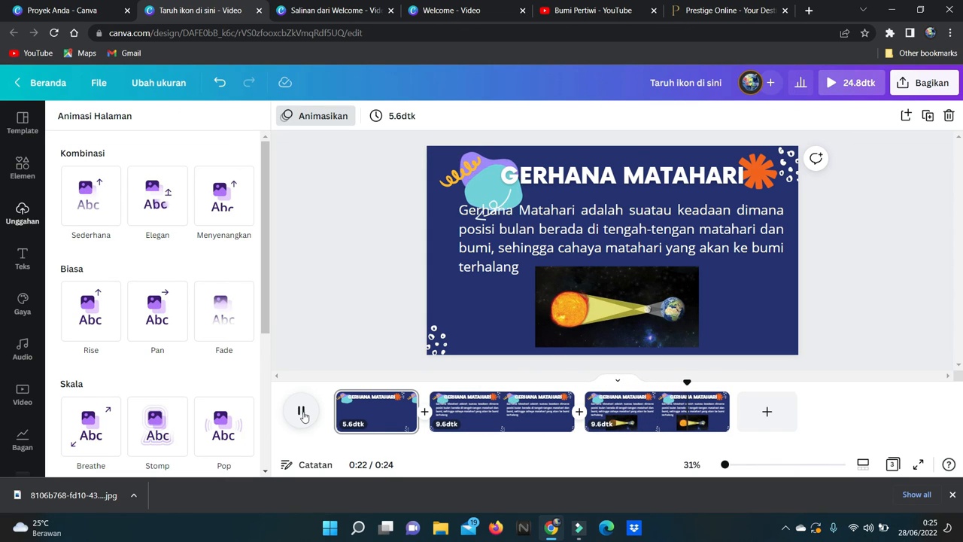
pyautogui.click(301, 413)
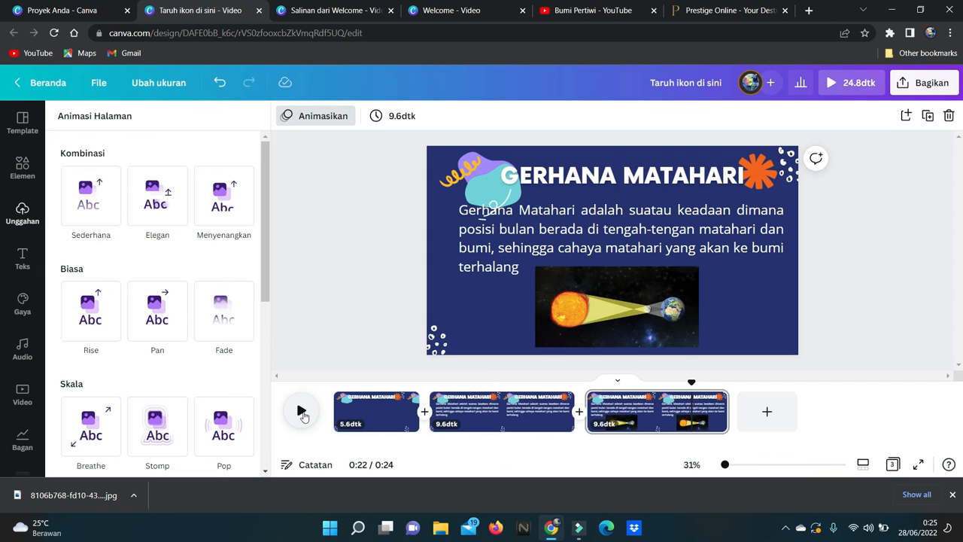